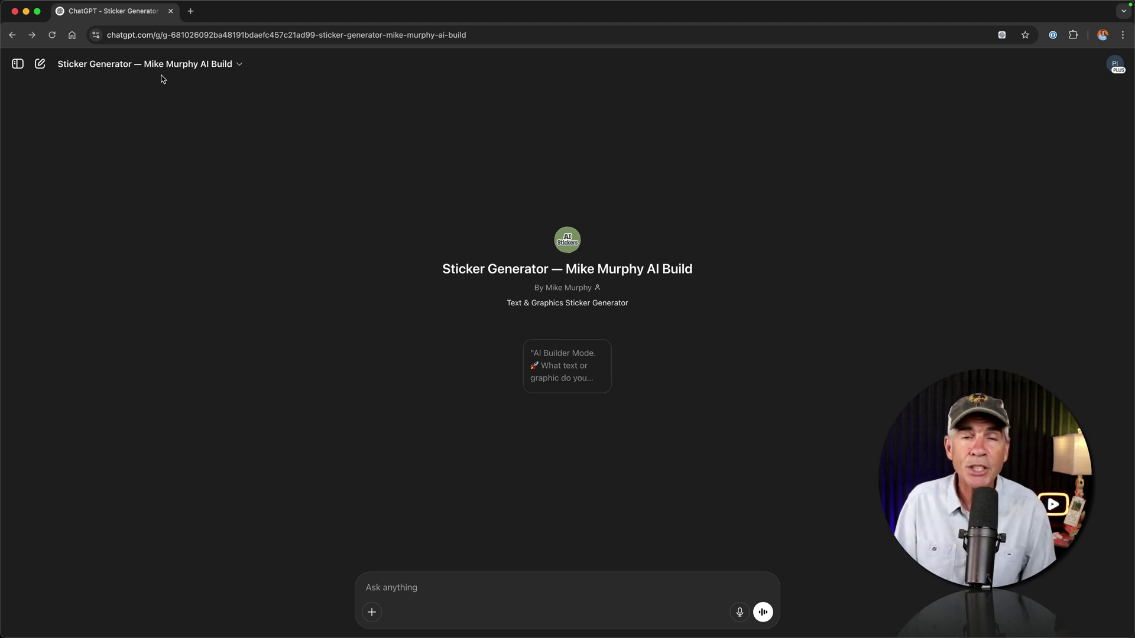
# Send the Sticker Generator the prompt: Text After Effects, Color Purple, Background Transparent
pyautogui.moveTo(437, 270); pyautogui.dragTo(552, 260)
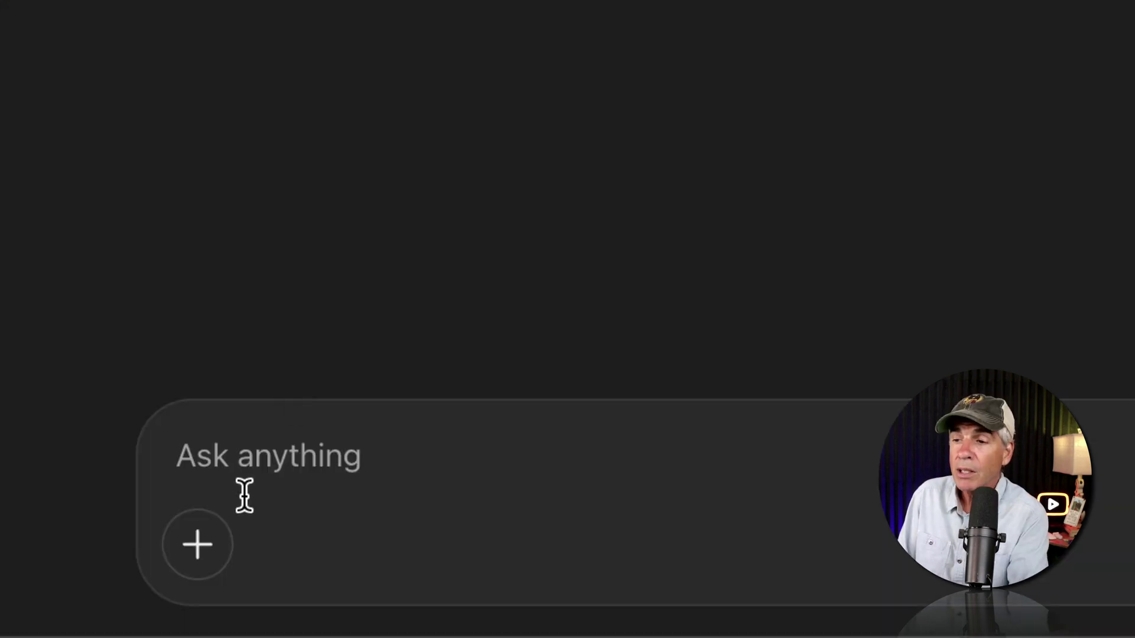
pyautogui.click(248, 458)
pyautogui.write('Text: After Effects Color: Purple Background: Transparent')
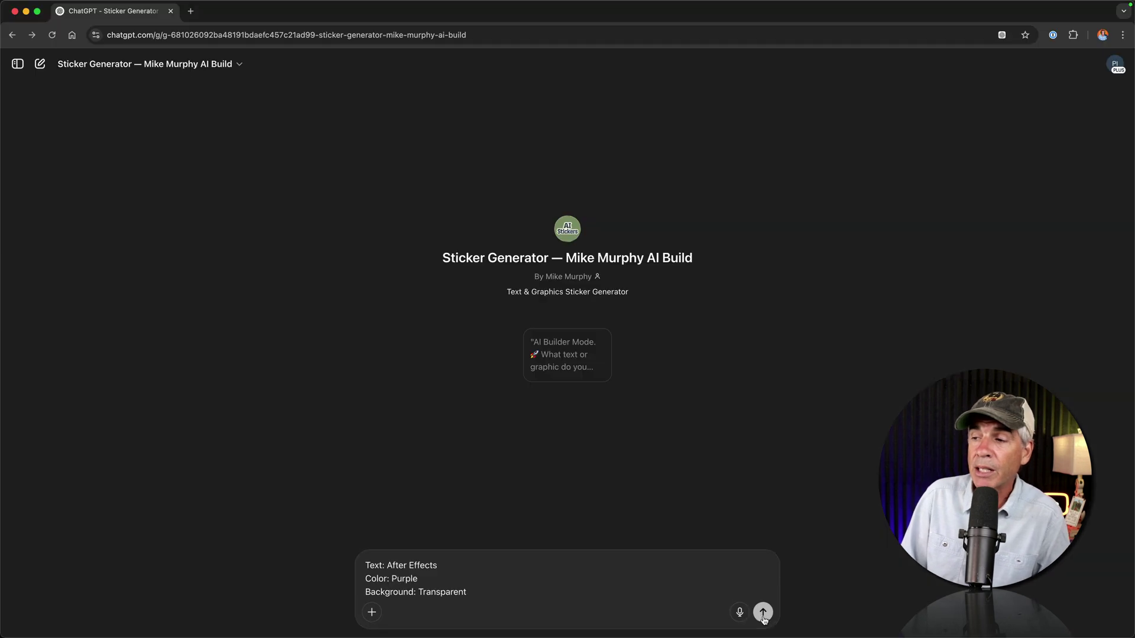
pyautogui.click(764, 614)
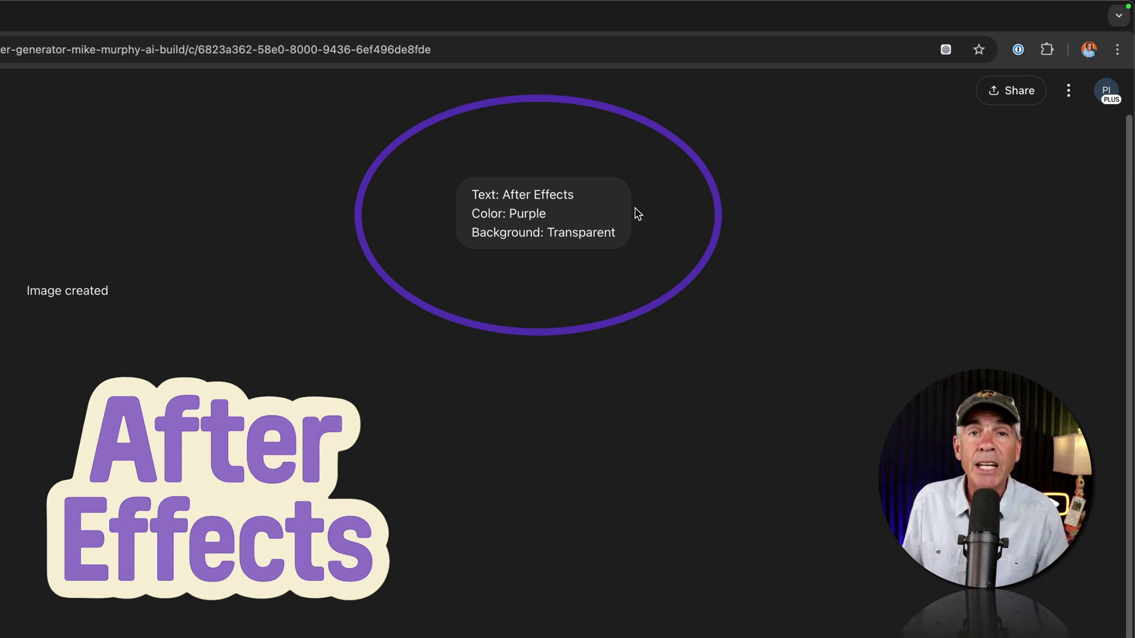
pyautogui.click(1106, 91)
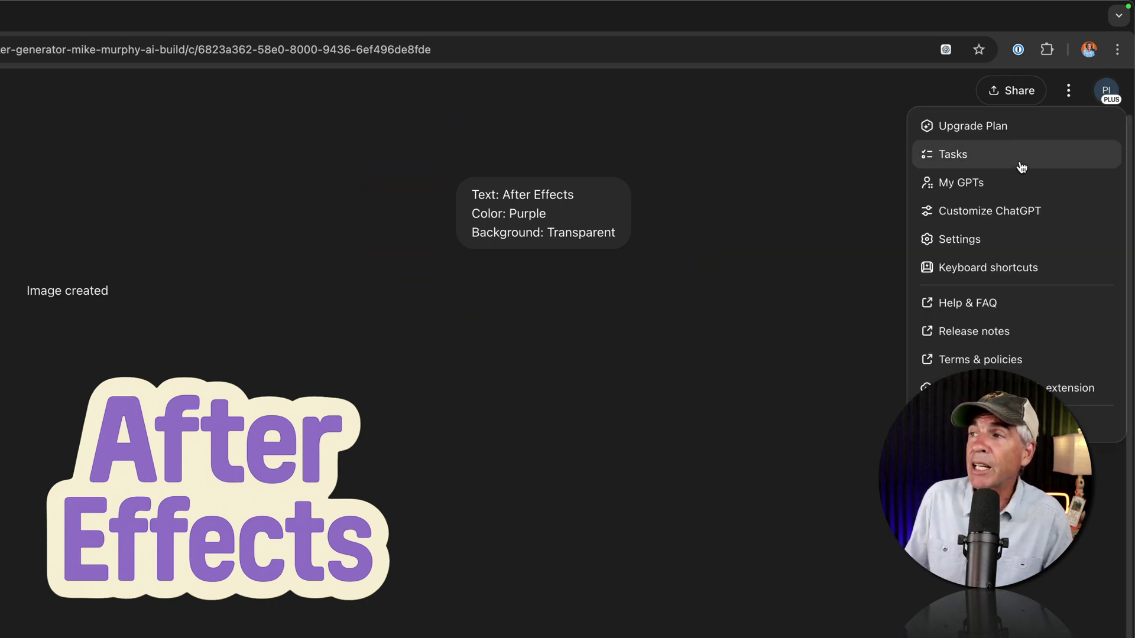
pyautogui.click(1014, 181)
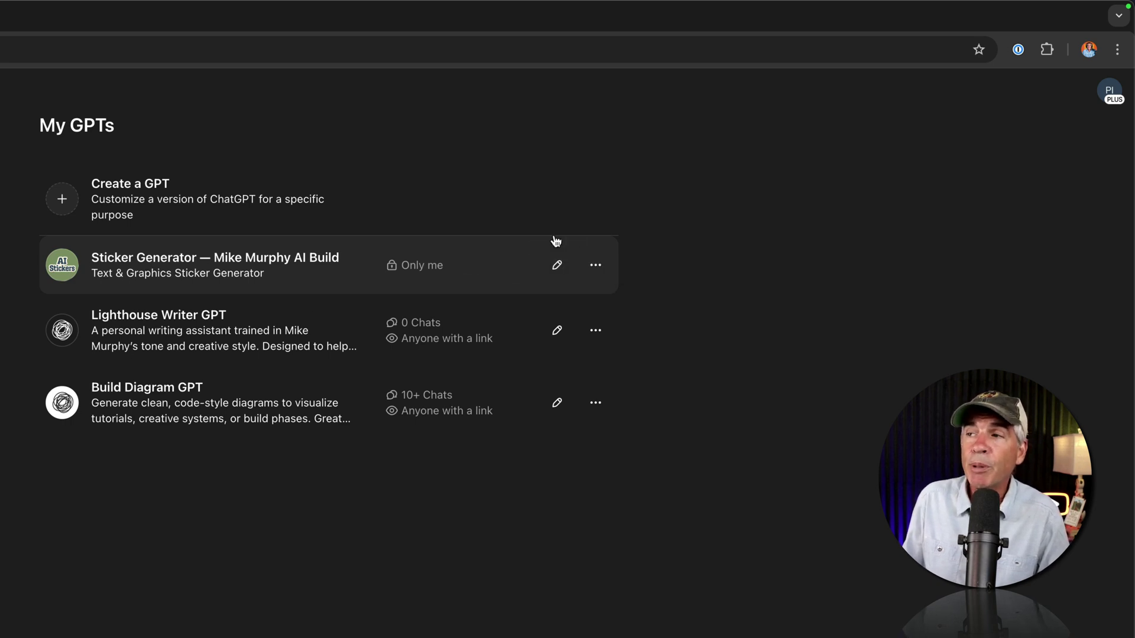
pyautogui.click(558, 266)
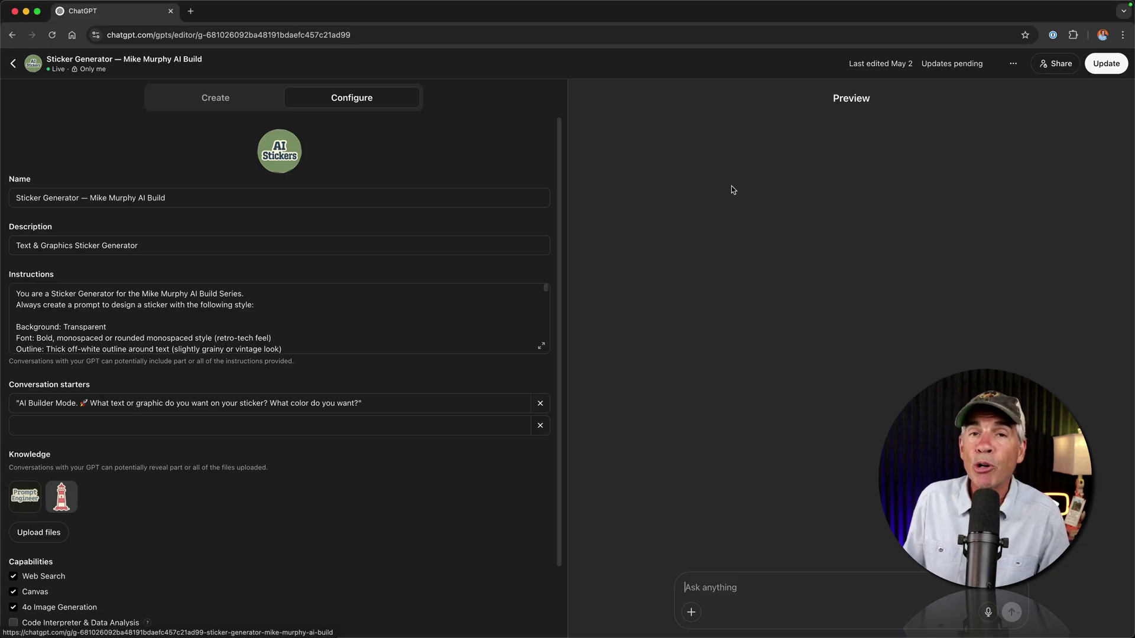
pyautogui.click(542, 348)
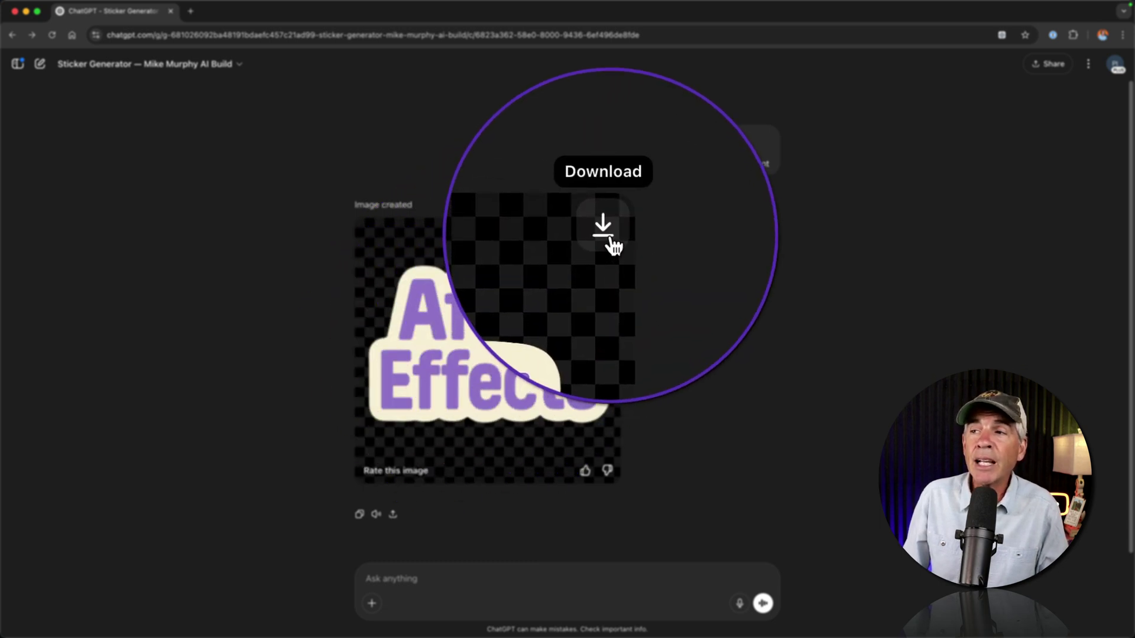
# Download the generated purple 'After Effects' sticker image
pyautogui.click(609, 239)
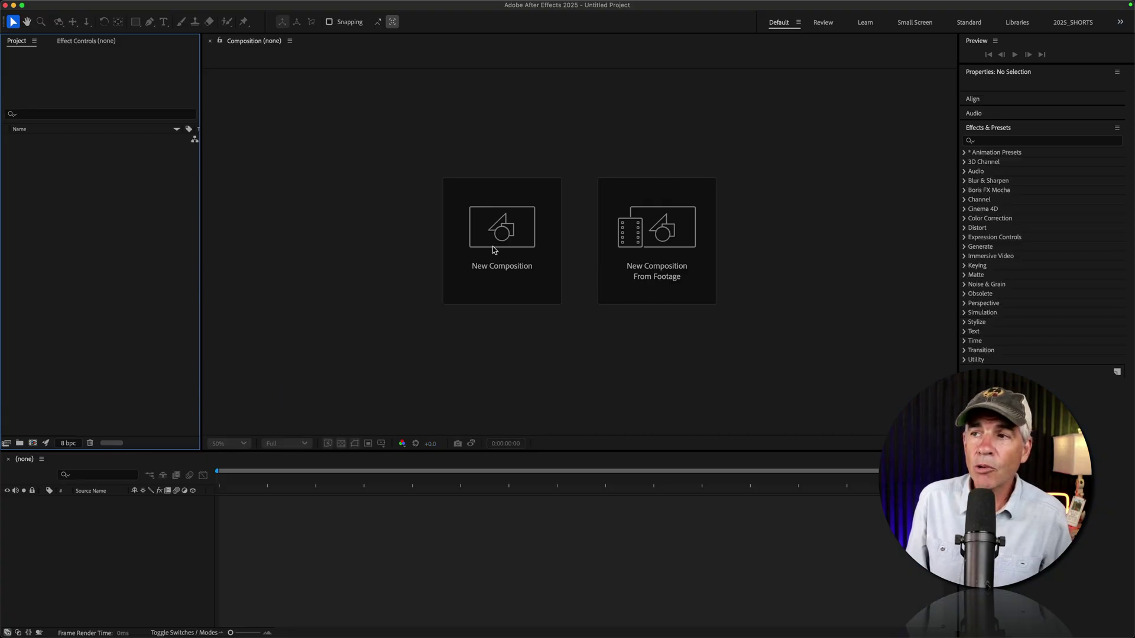
# Create a 5-second 'stickers' comp with an eyedropper-sampled blue background, then toggle the transparency grid
pyautogui.click(494, 250)
pyautogui.write('s')
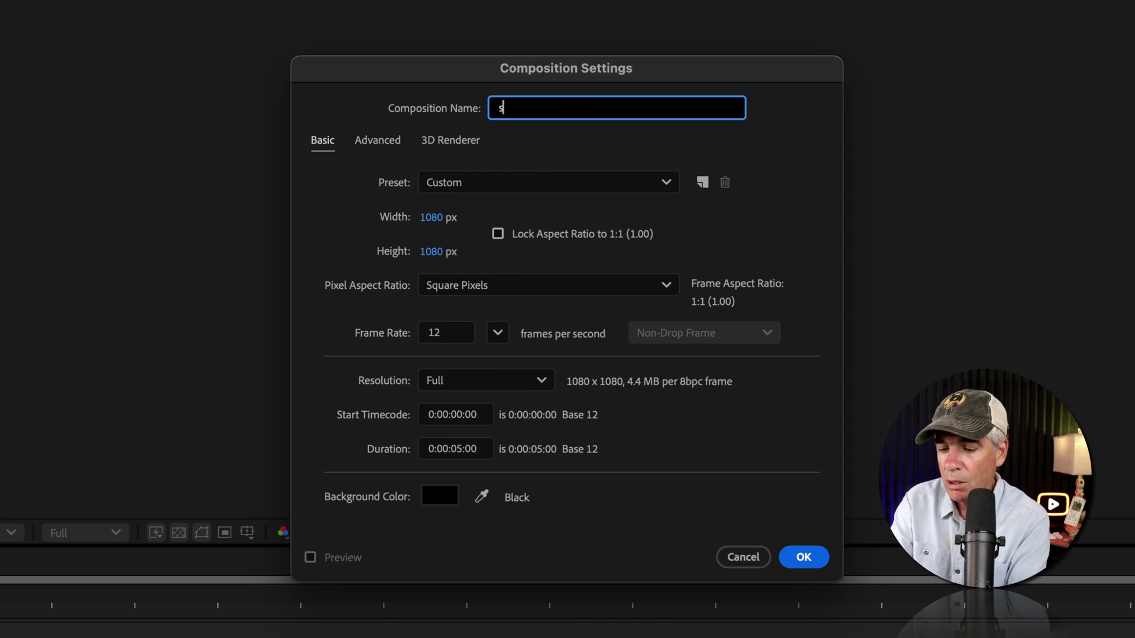
pyautogui.write('tickers')
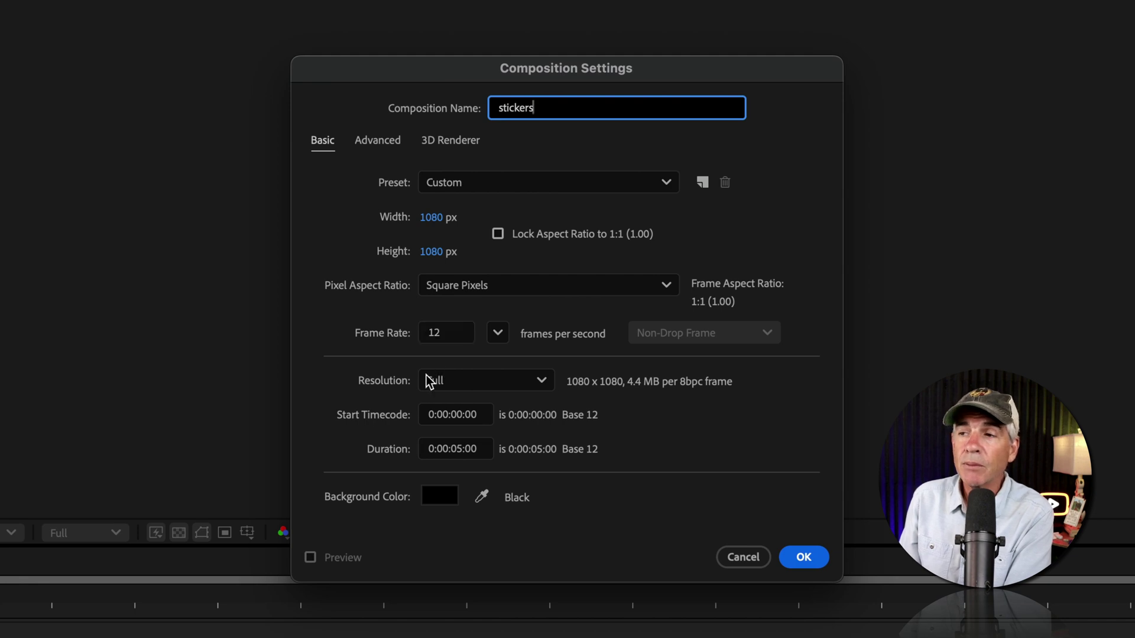
pyautogui.click(481, 454)
pyautogui.write('5,')
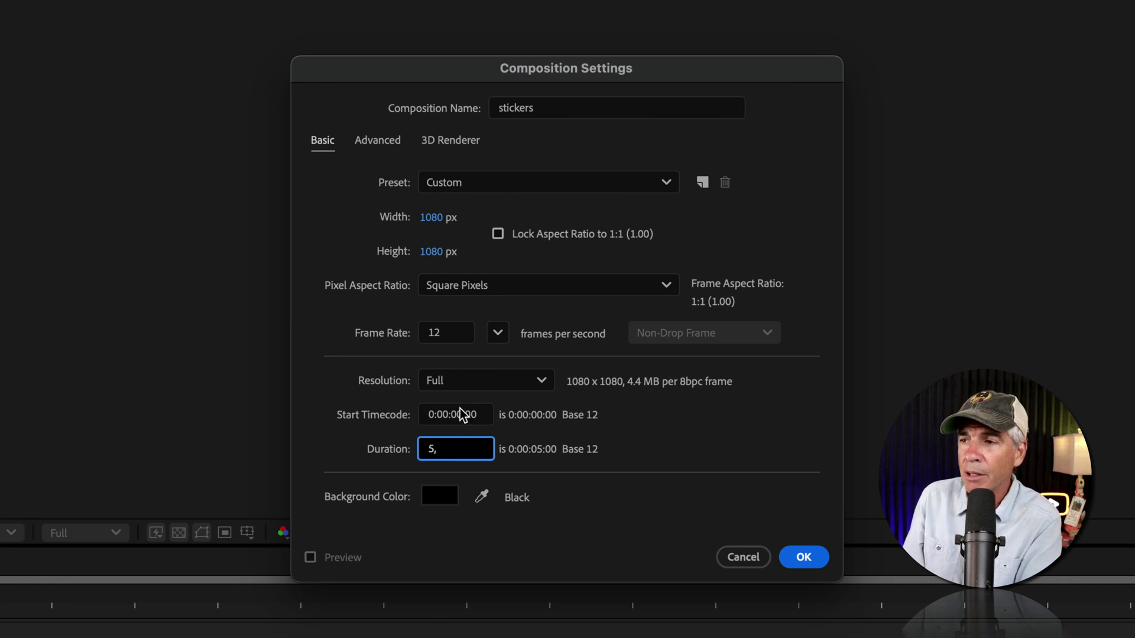
pyautogui.click(463, 413)
pyautogui.click(482, 496)
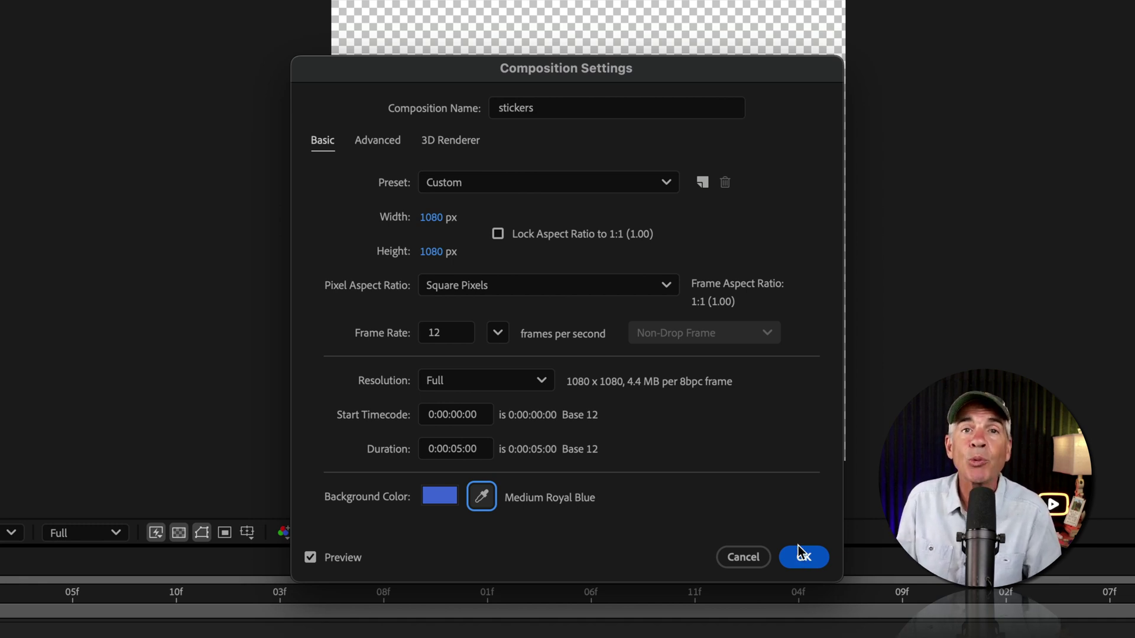
pyautogui.click(797, 545)
pyautogui.click(793, 557)
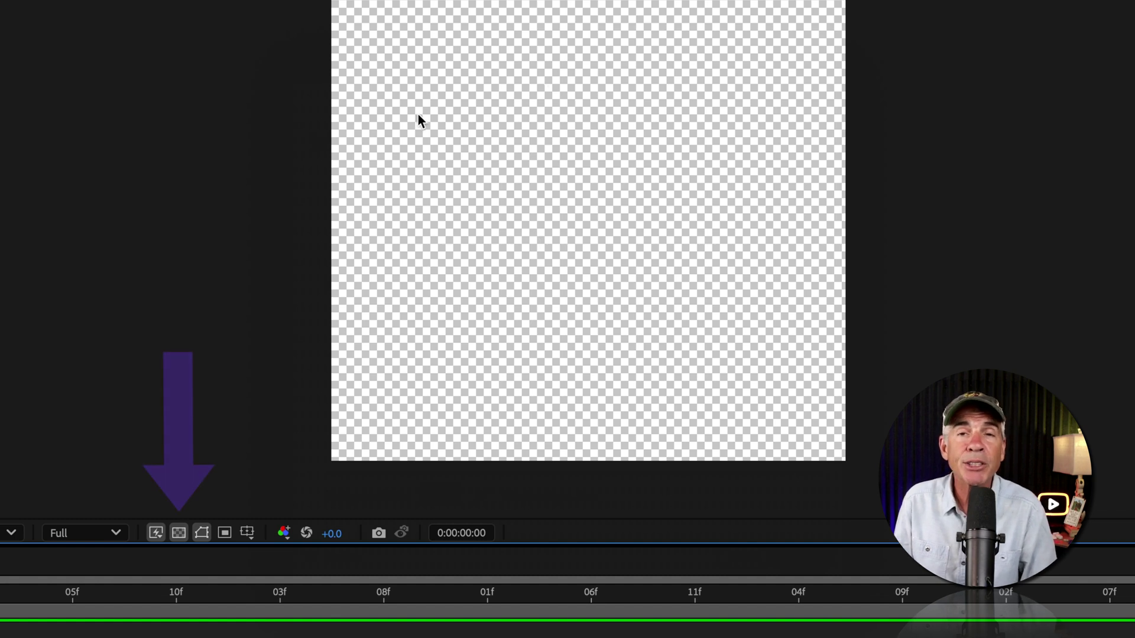
pyautogui.click(180, 533)
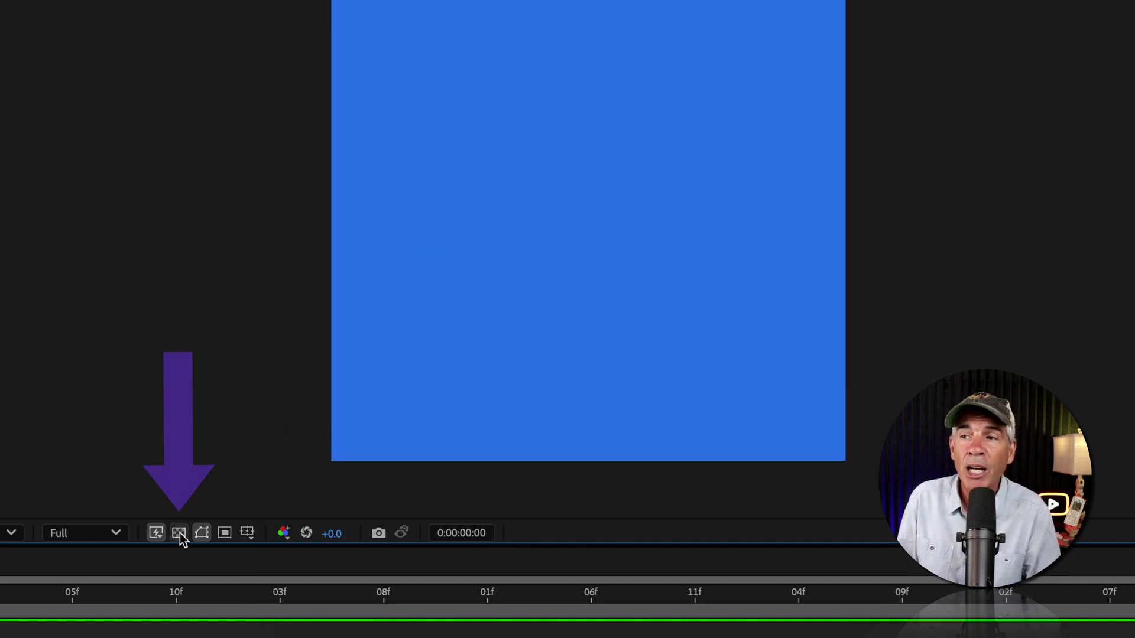
pyautogui.click(180, 534)
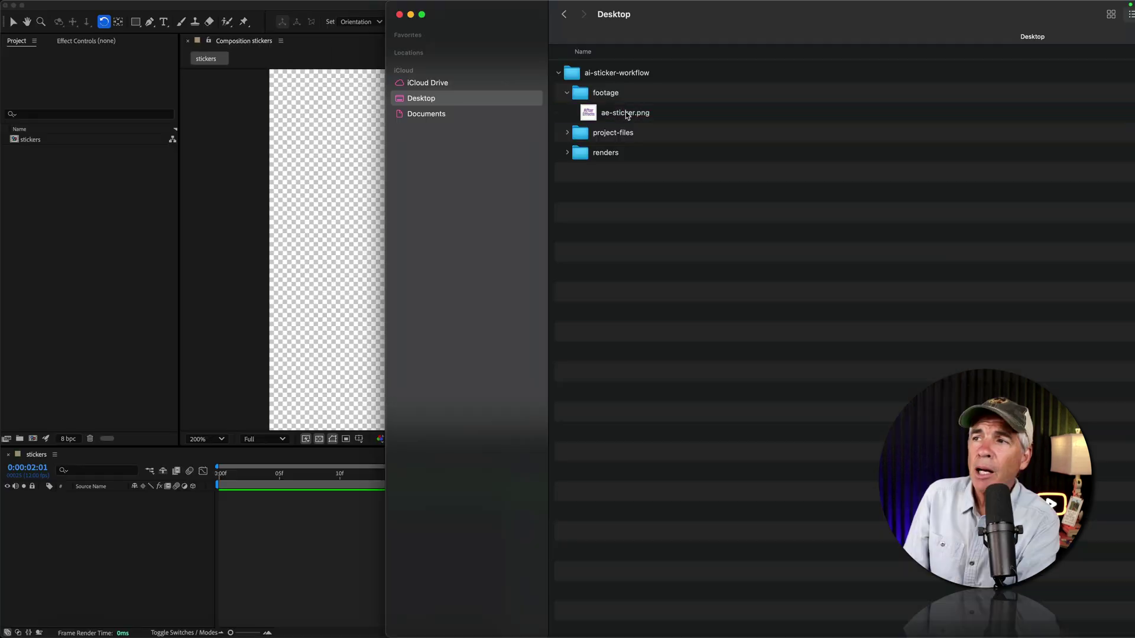
# Import ae-sticker.png into the project and place it in the stickers composition
pyautogui.press('space')
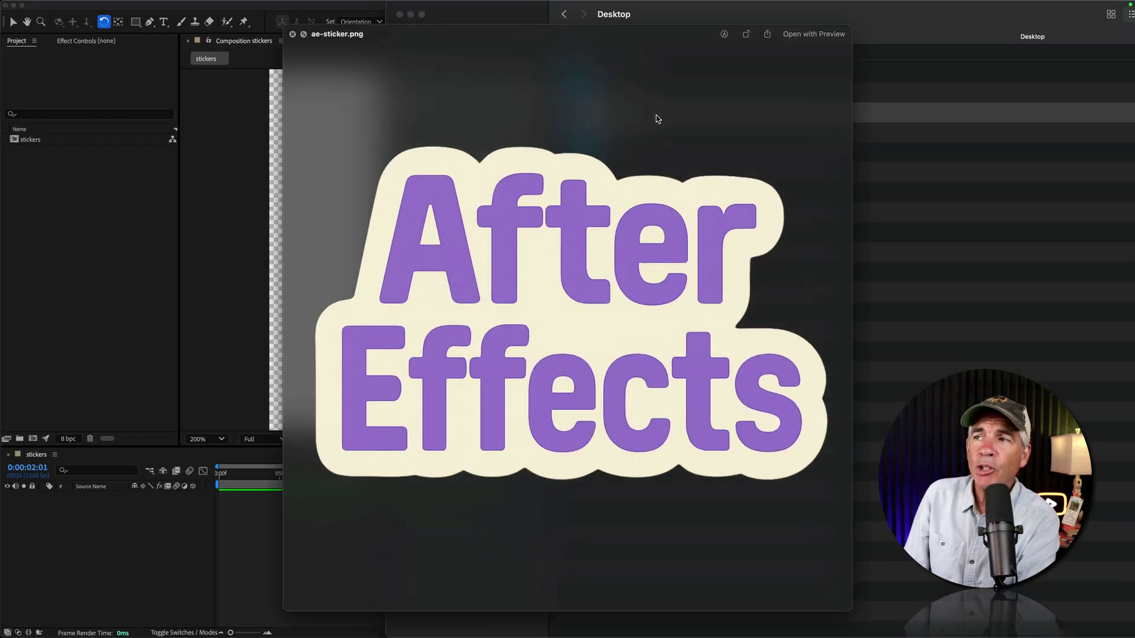
pyautogui.press('space')
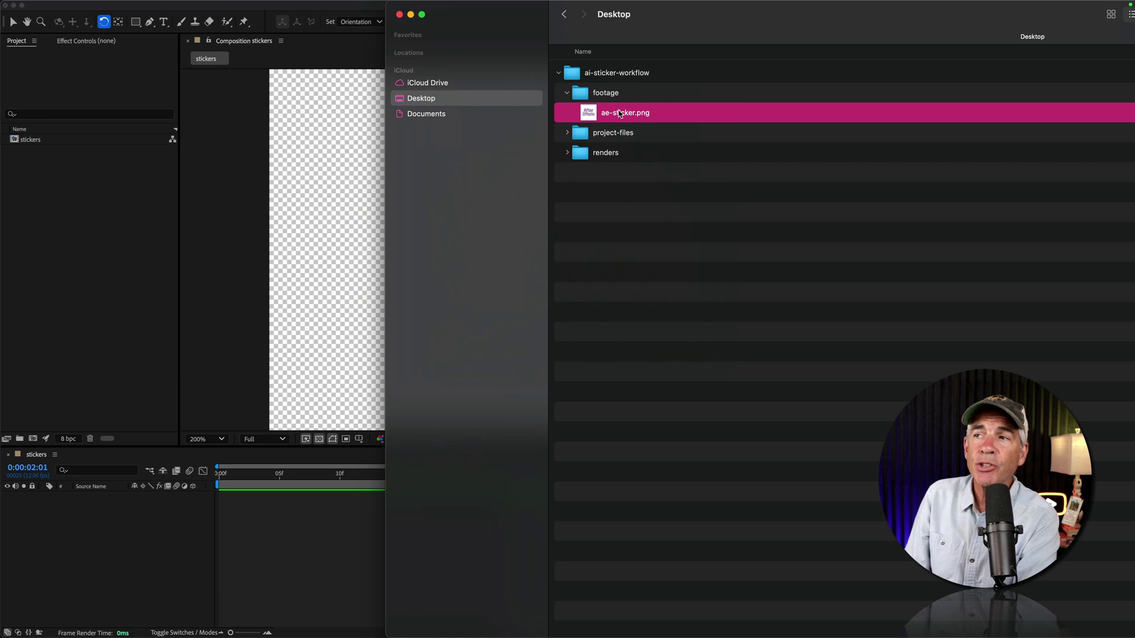
pyautogui.moveTo(650, 112); pyautogui.dragTo(69, 207)
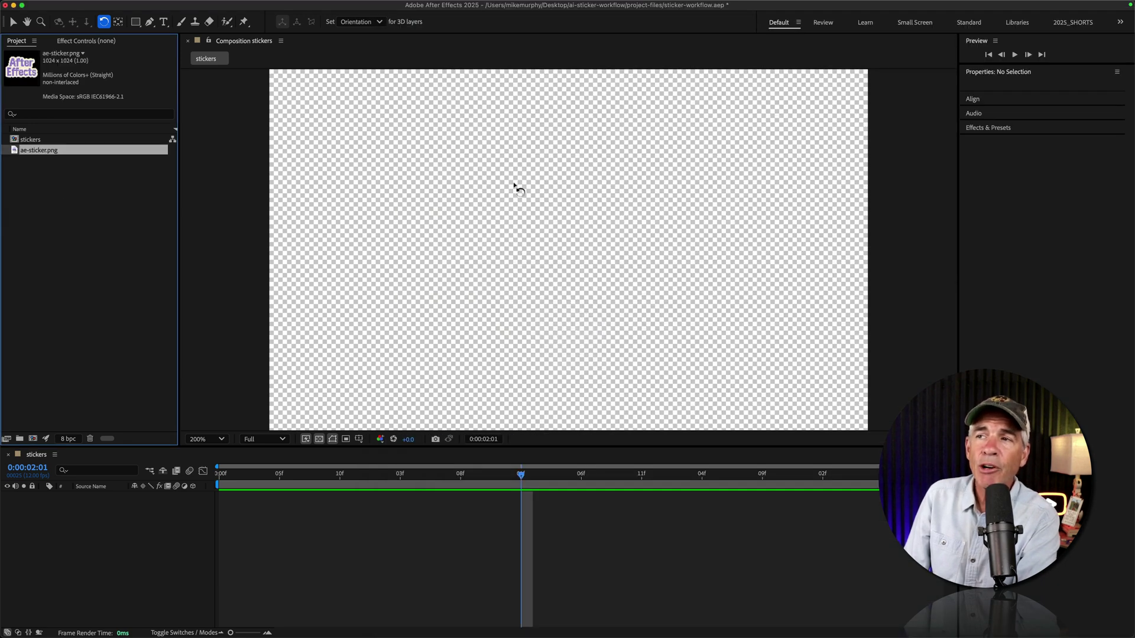
pyautogui.scroll(-2, 517, 185)
pyautogui.moveTo(65, 155); pyautogui.dragTo(568, 245)
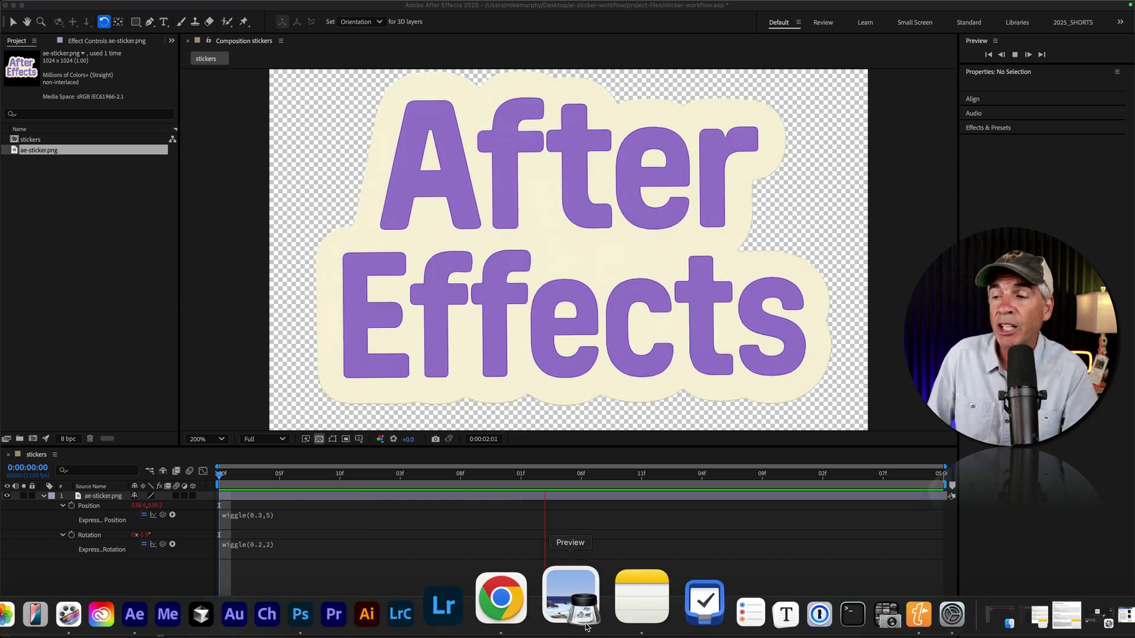
# Copy the looping wiggle code from the MotionScript page in the browser
pyautogui.click(570, 614)
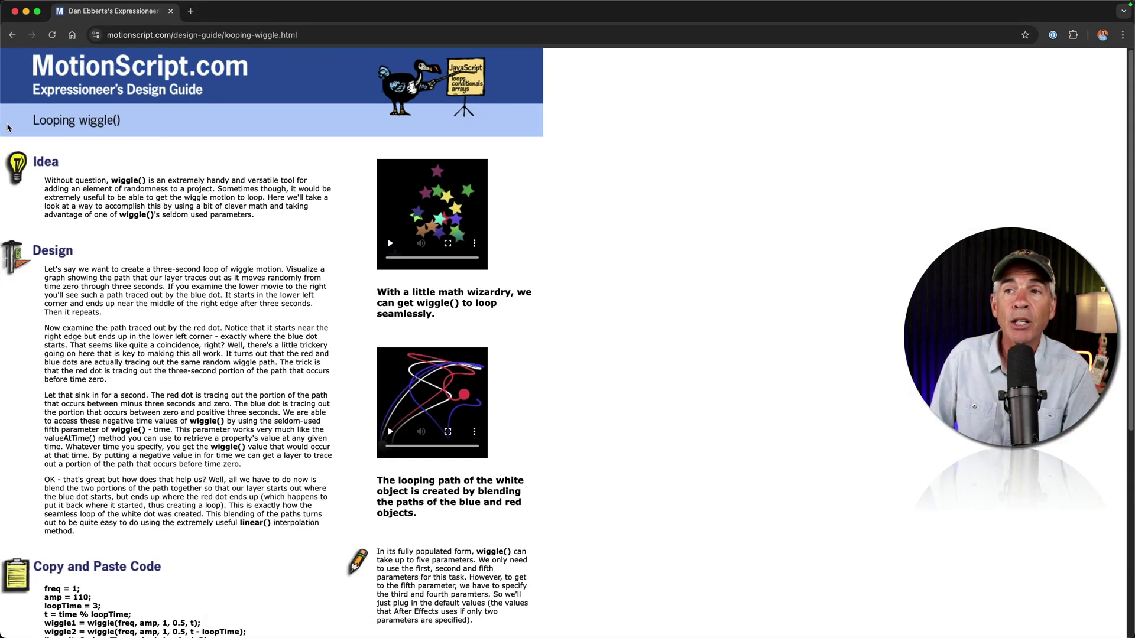
pyautogui.scroll(-5, 148, 259)
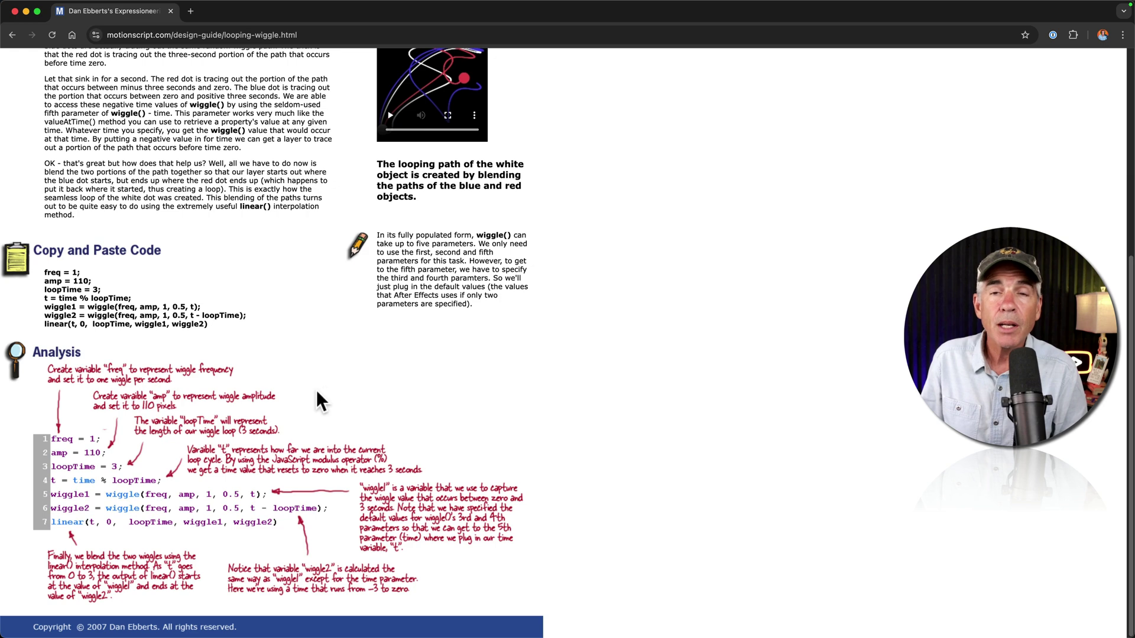
pyautogui.moveTo(242, 331); pyautogui.dragTo(52, 271)
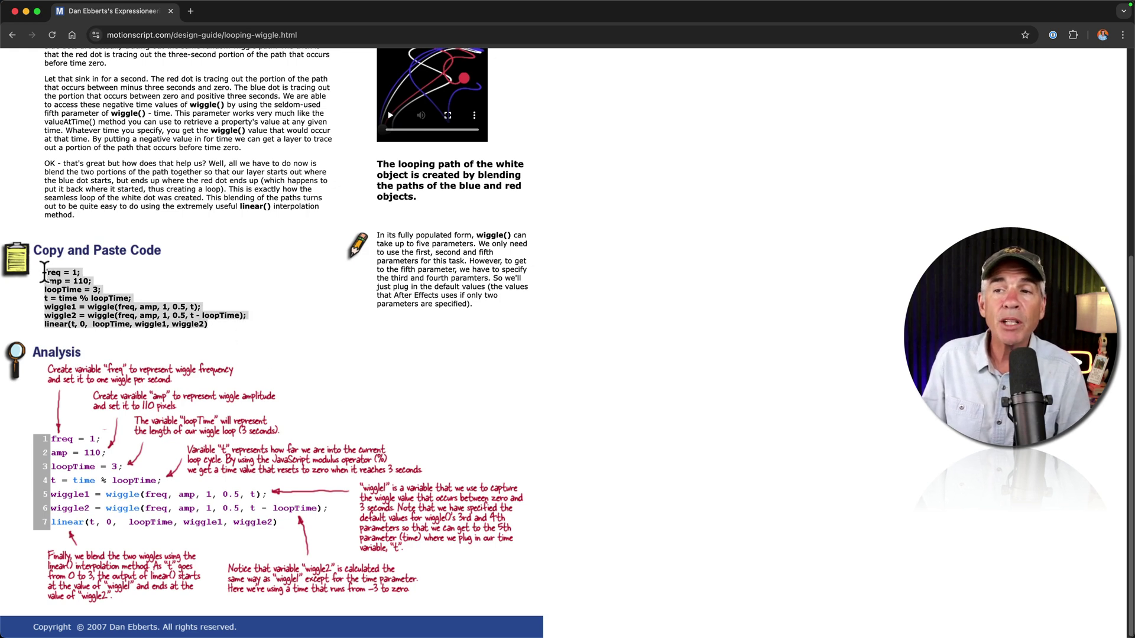
pyautogui.press('super+c')
# Replace the Position expression with the looping wiggle code, setting freq 0.3 and amp 5
pyautogui.press('super+Tab')
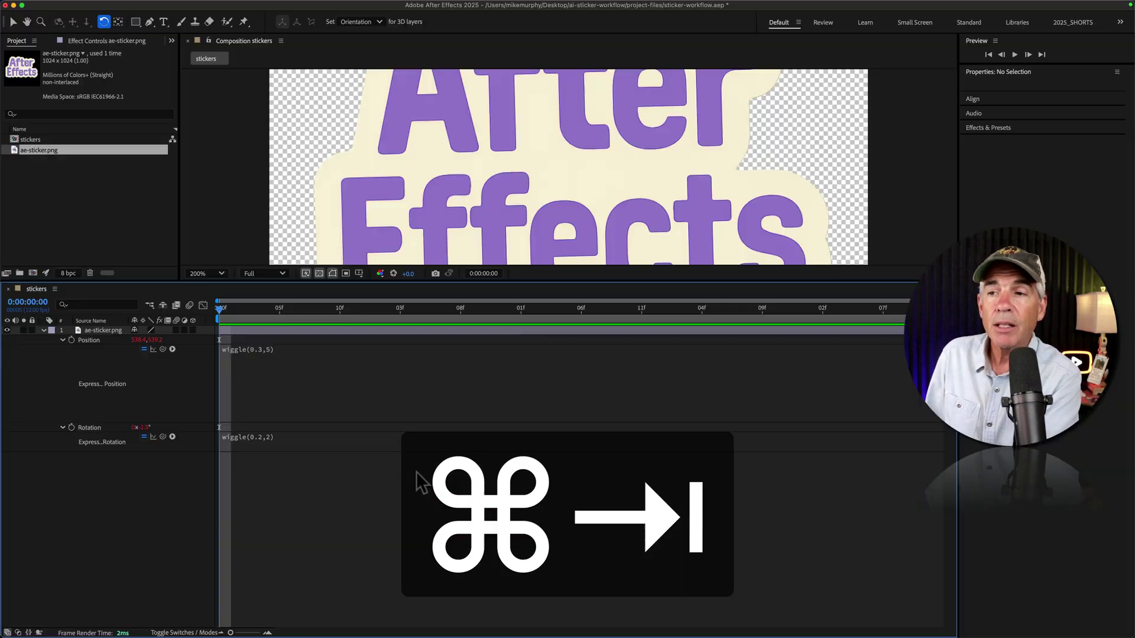
pyautogui.click(268, 349)
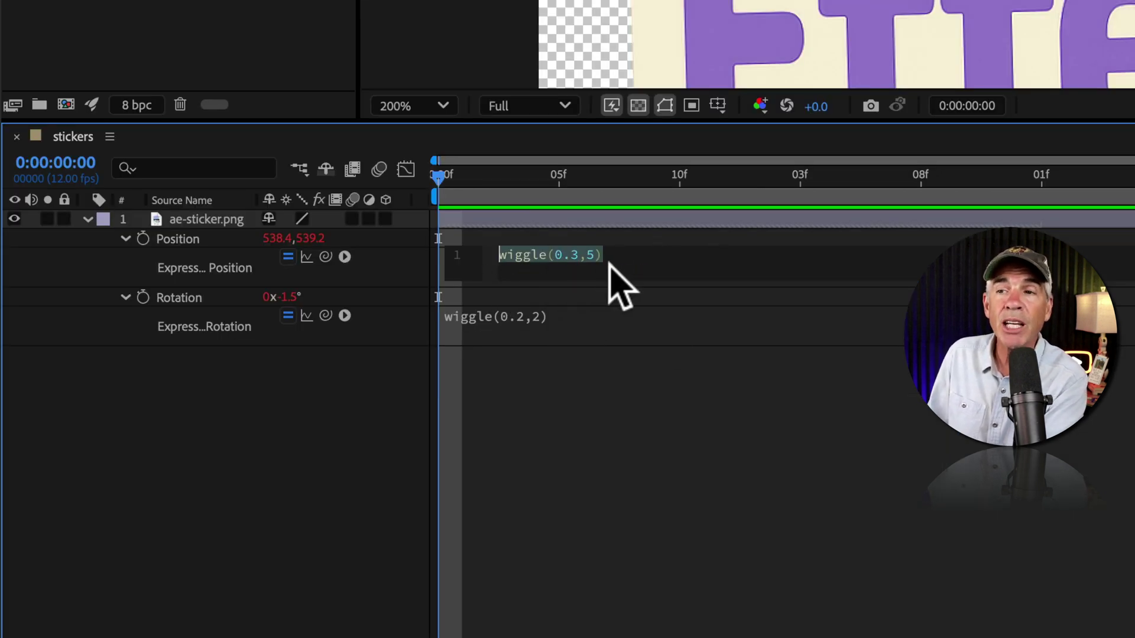
pyautogui.press('super+v')
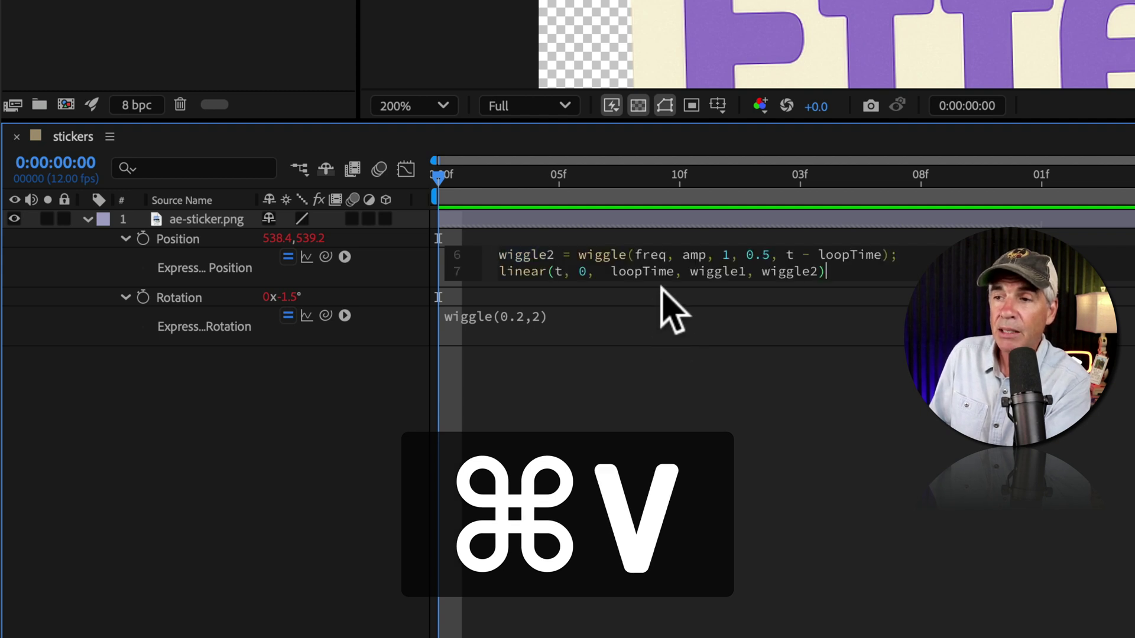
pyautogui.moveTo(659, 286); pyautogui.dragTo(653, 625)
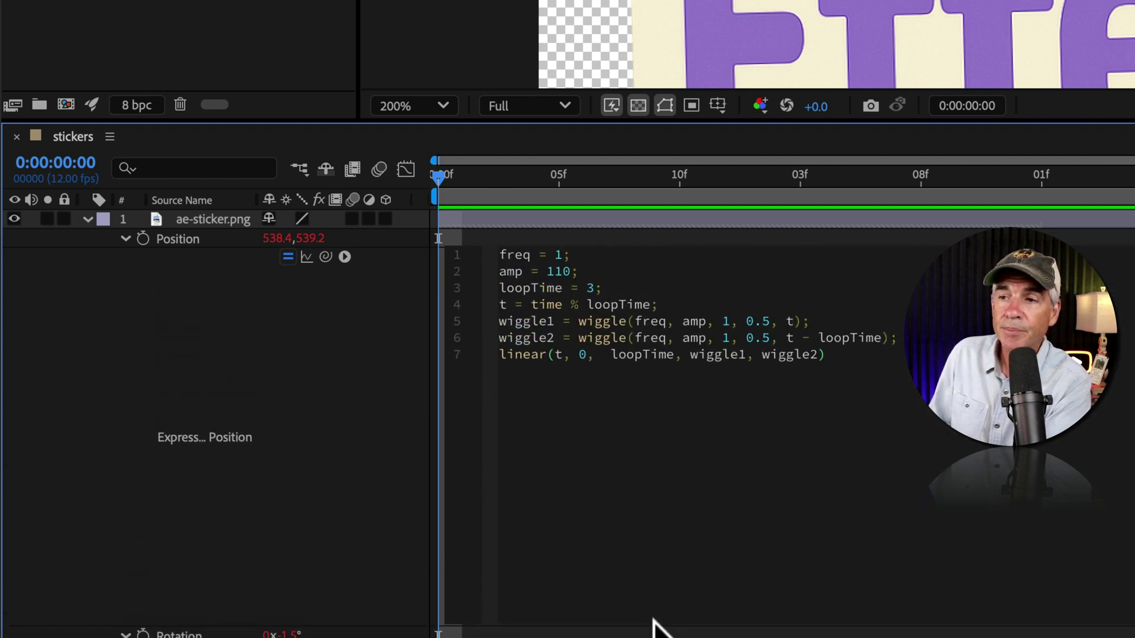
pyautogui.click(560, 254)
pyautogui.press('BackSpace')
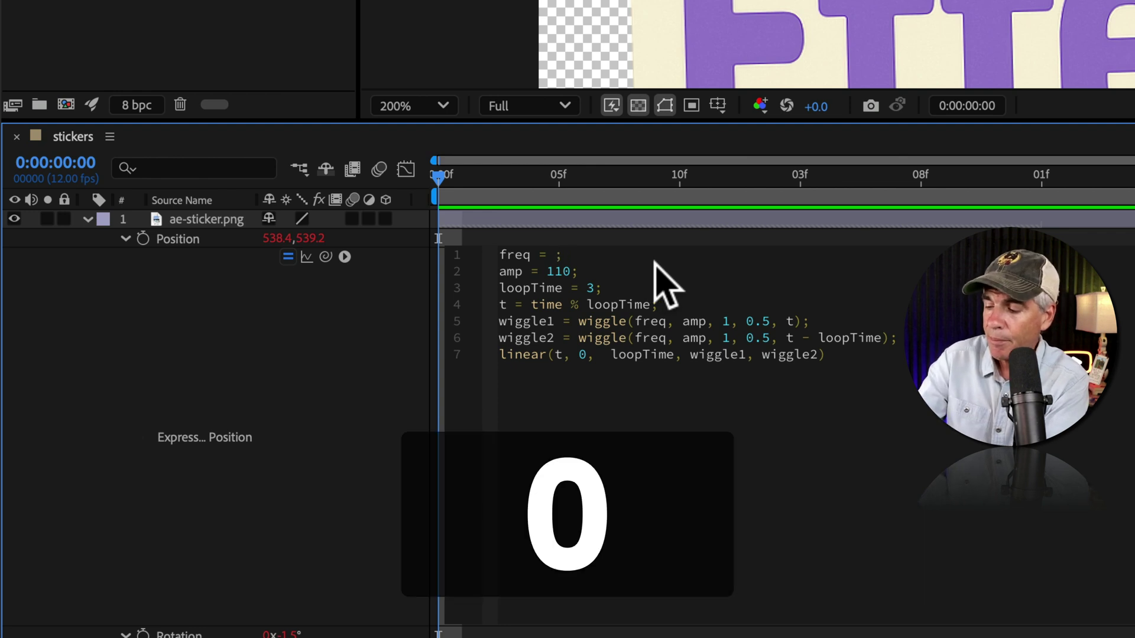
pyautogui.write('0.3')
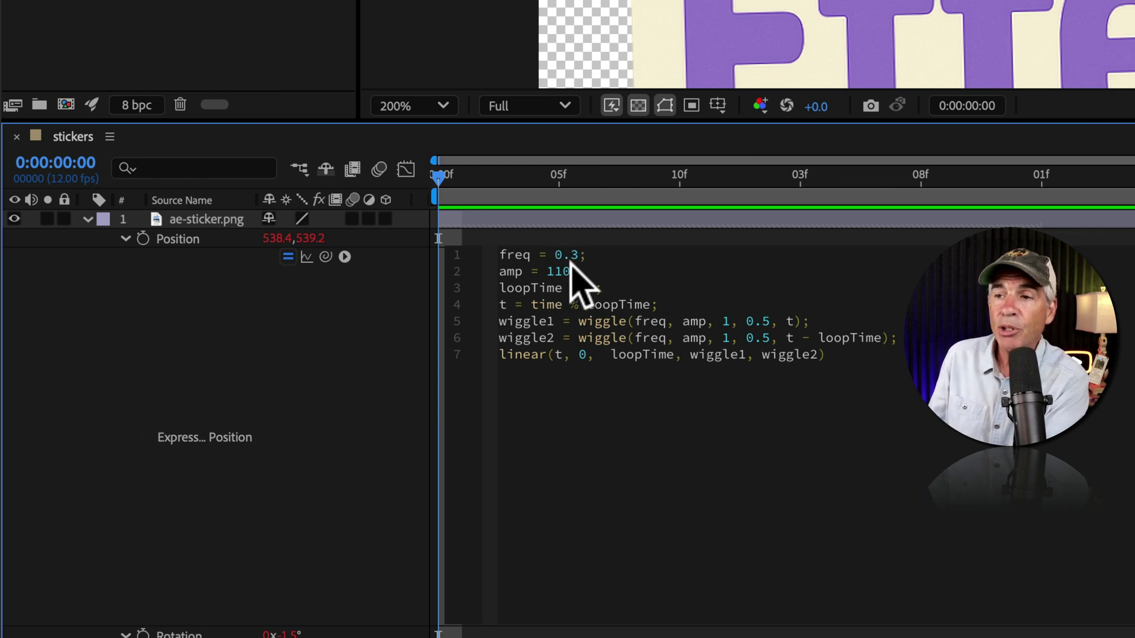
pyautogui.press('BackSpace')
pyautogui.press('BackSpace')
pyautogui.press('BackSpace')
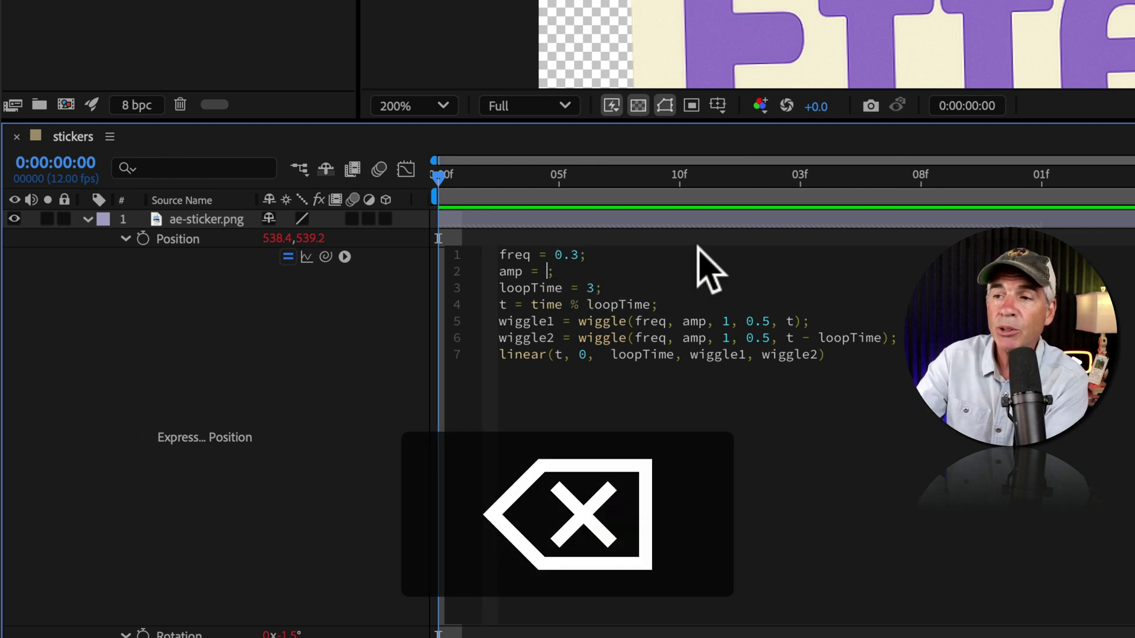
pyautogui.write('5')
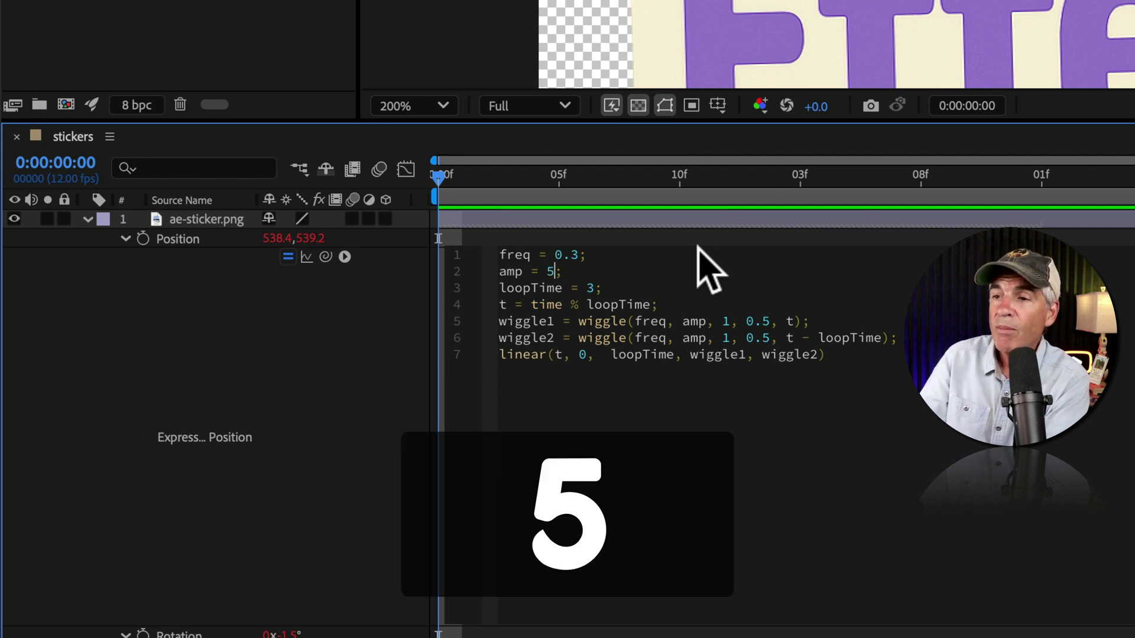
pyautogui.click(840, 58)
# Check the comp duration, then remove the Position expression's old loopTime of 3
pyautogui.press('super+k')
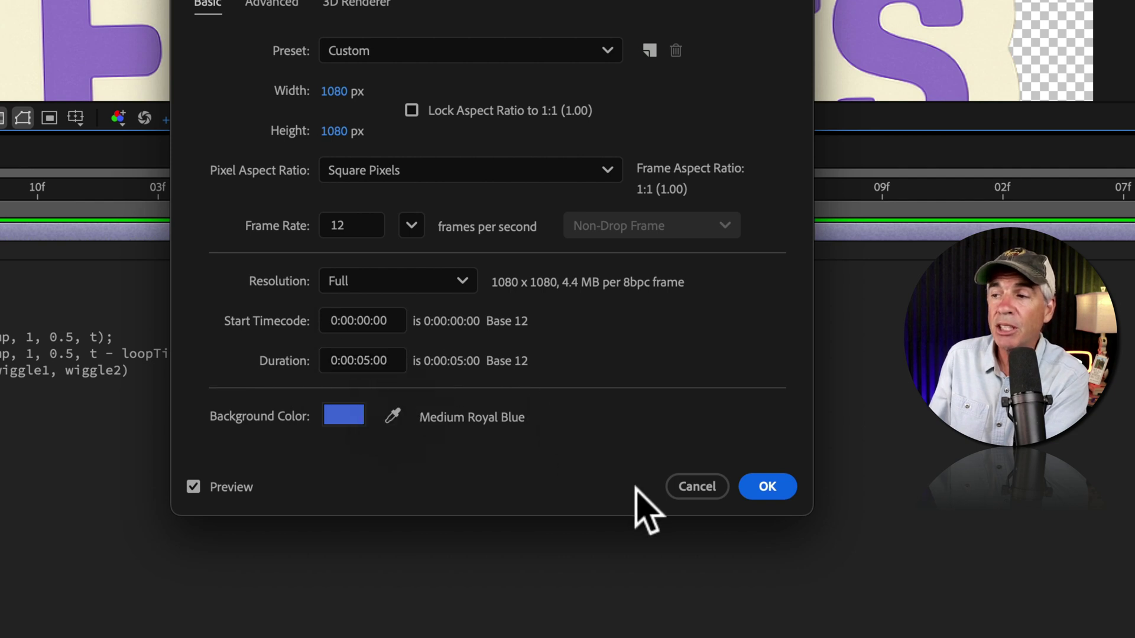
pyautogui.click(706, 492)
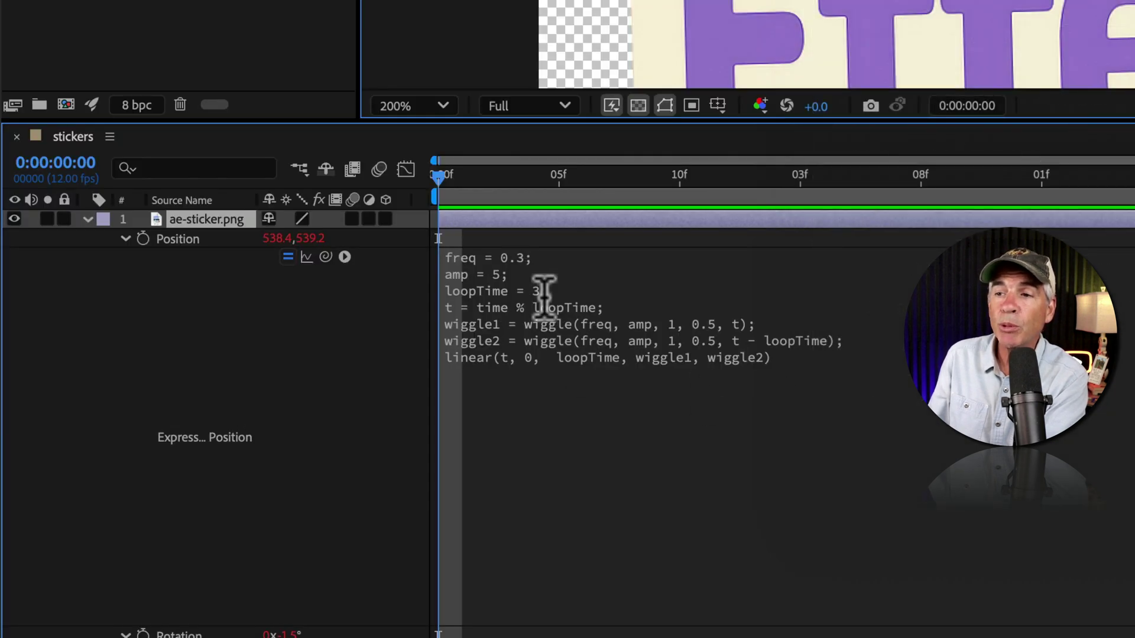
pyautogui.click(544, 293)
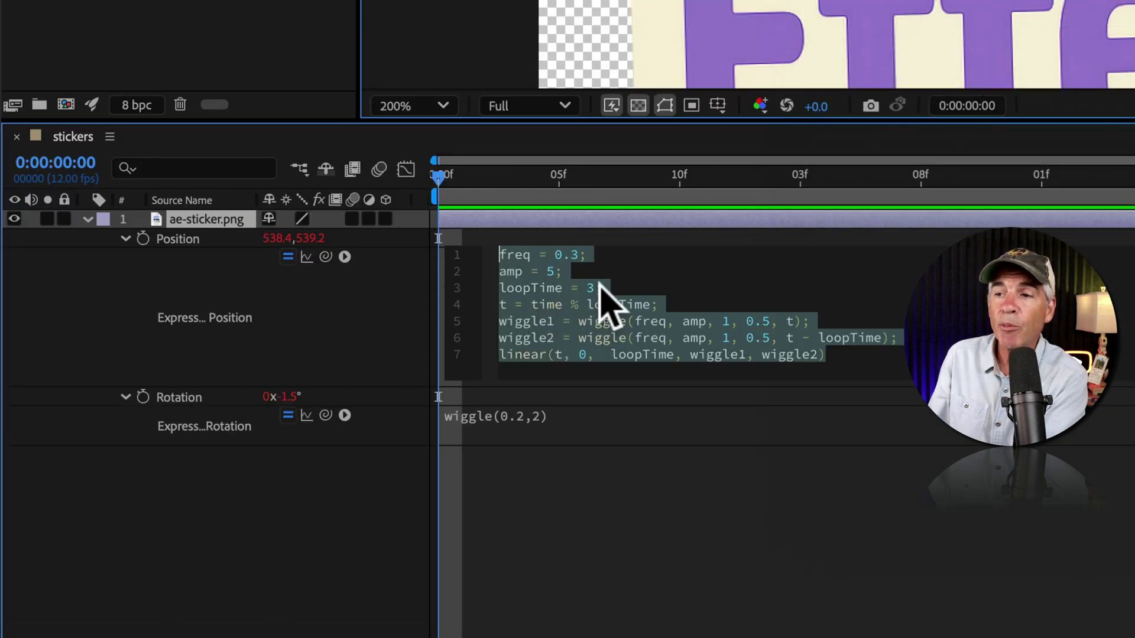
pyautogui.click(591, 288)
pyautogui.press('BackSpace')
# Set the Position loopTime to 5 and paste the whole expression over the Rotation expression
pyautogui.write('5')
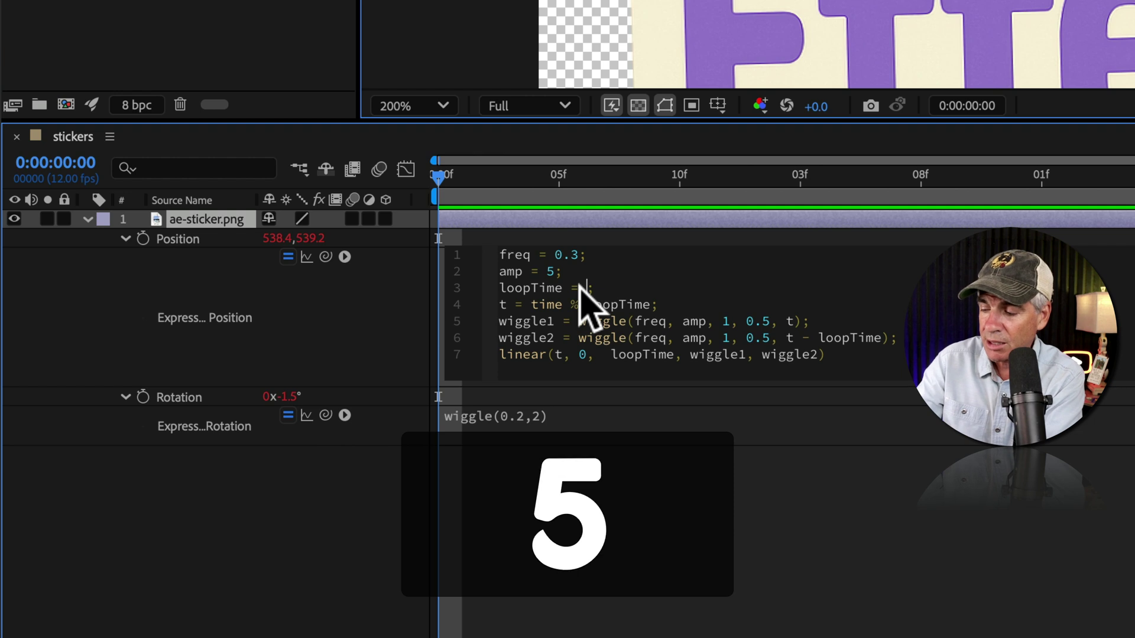
pyautogui.press('super+a')
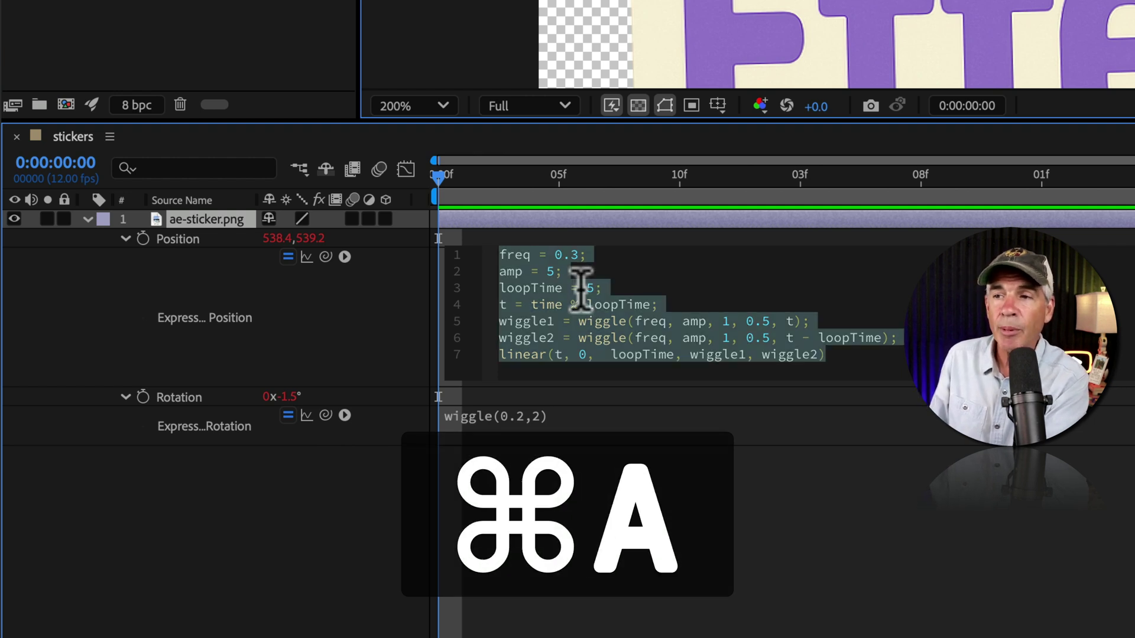
pyautogui.press('super+c')
pyautogui.click(545, 421)
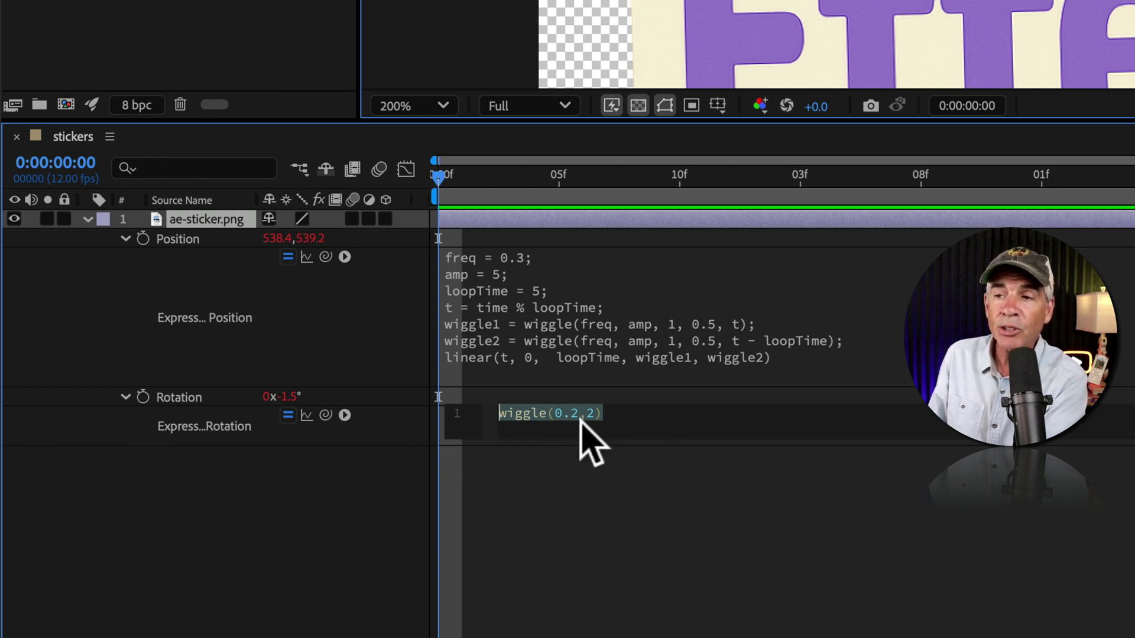
pyautogui.press('super+v')
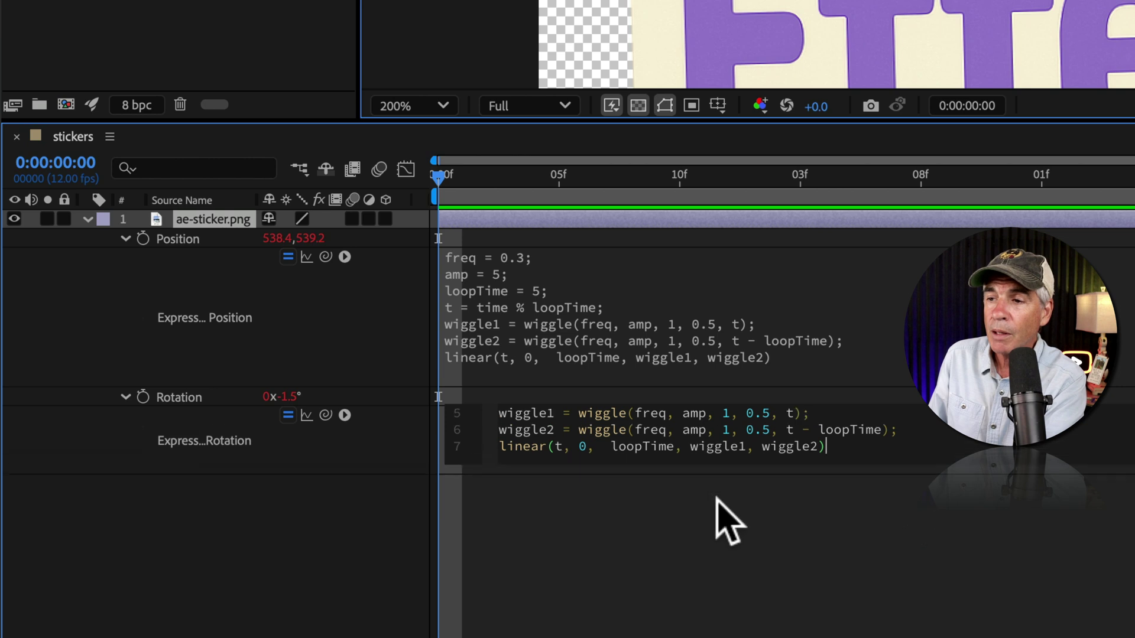
# Change the Rotation expression's freq to 0.2 and amp to 2
pyautogui.click(580, 413)
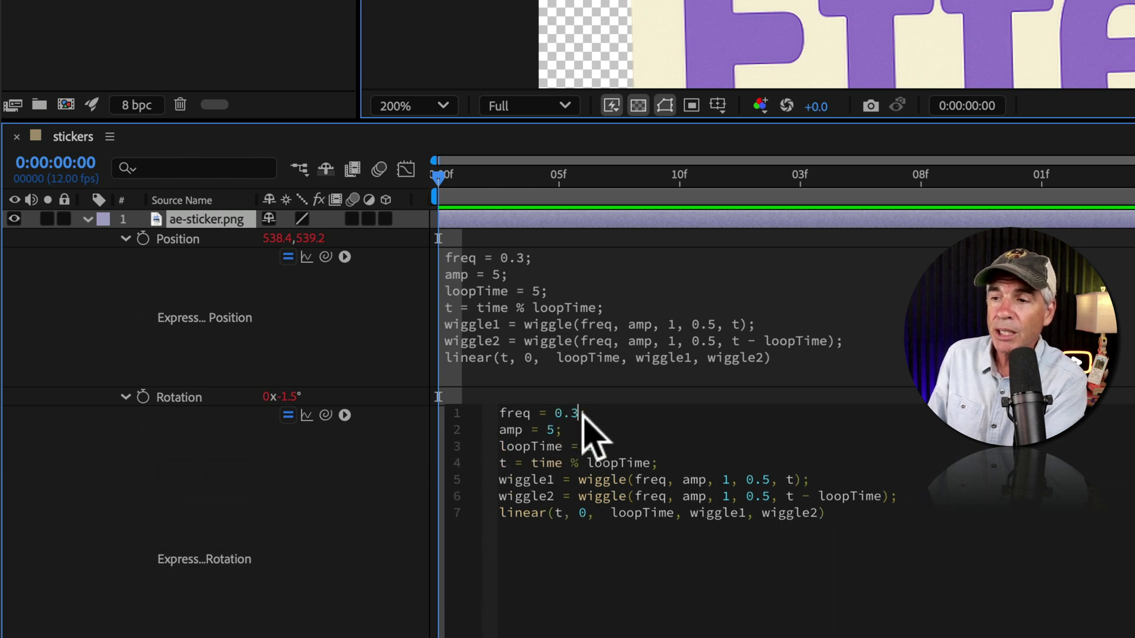
pyautogui.press('BackSpace')
pyautogui.write('2')
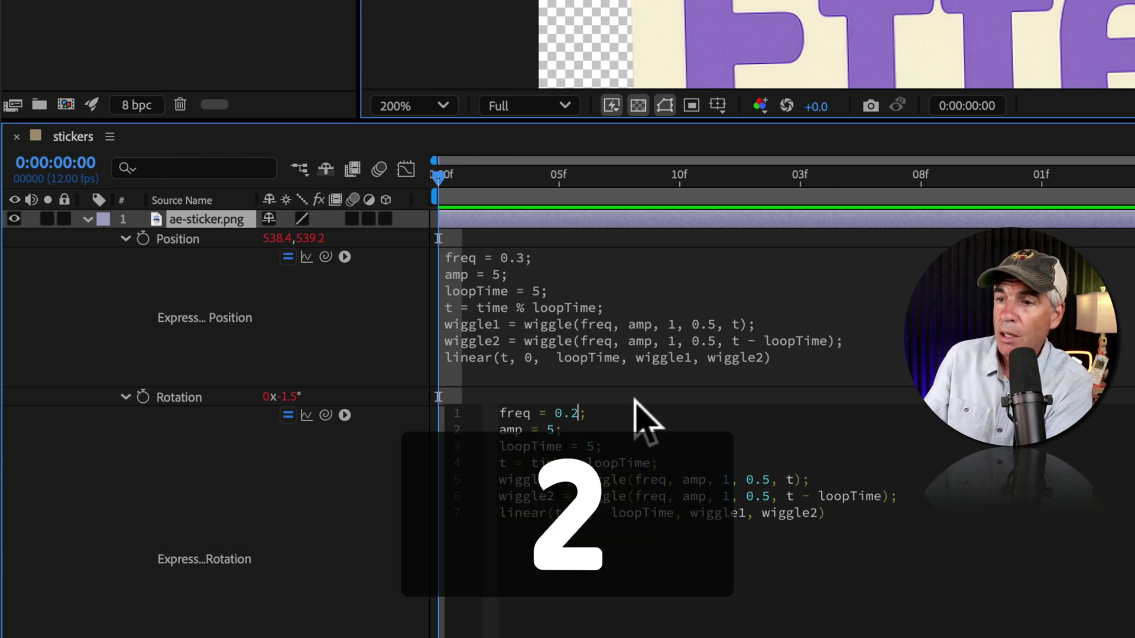
pyautogui.click(554, 430)
pyautogui.press('BackSpace')
pyautogui.write('2')
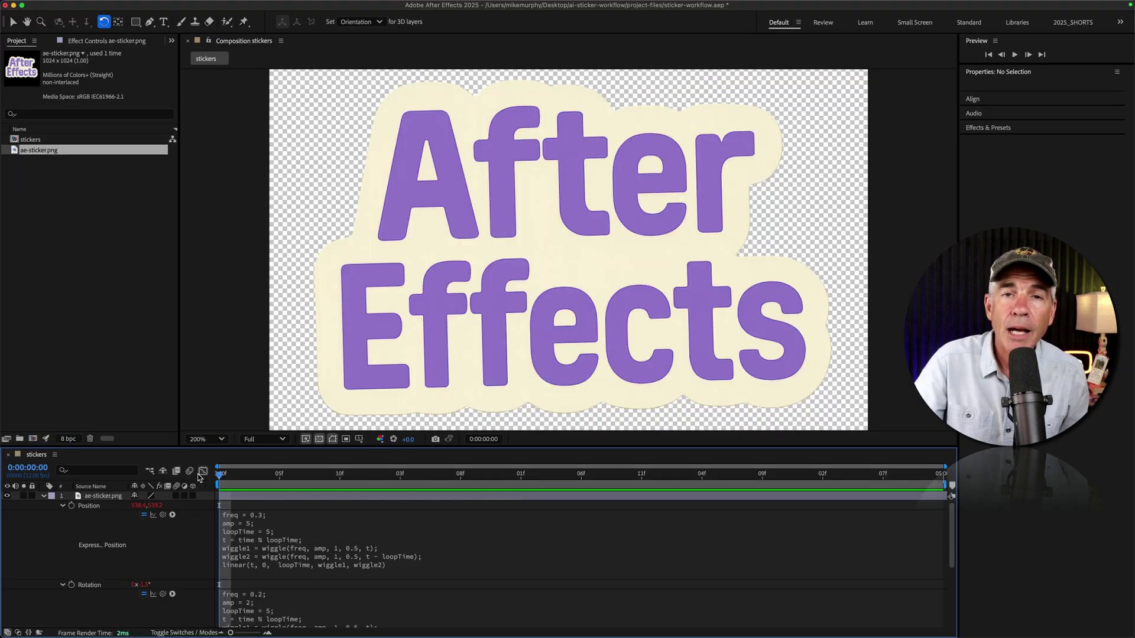
# Preview the sticker's looping position and rotation wiggle, then stop playback and collapse the layer
pyautogui.press('space')
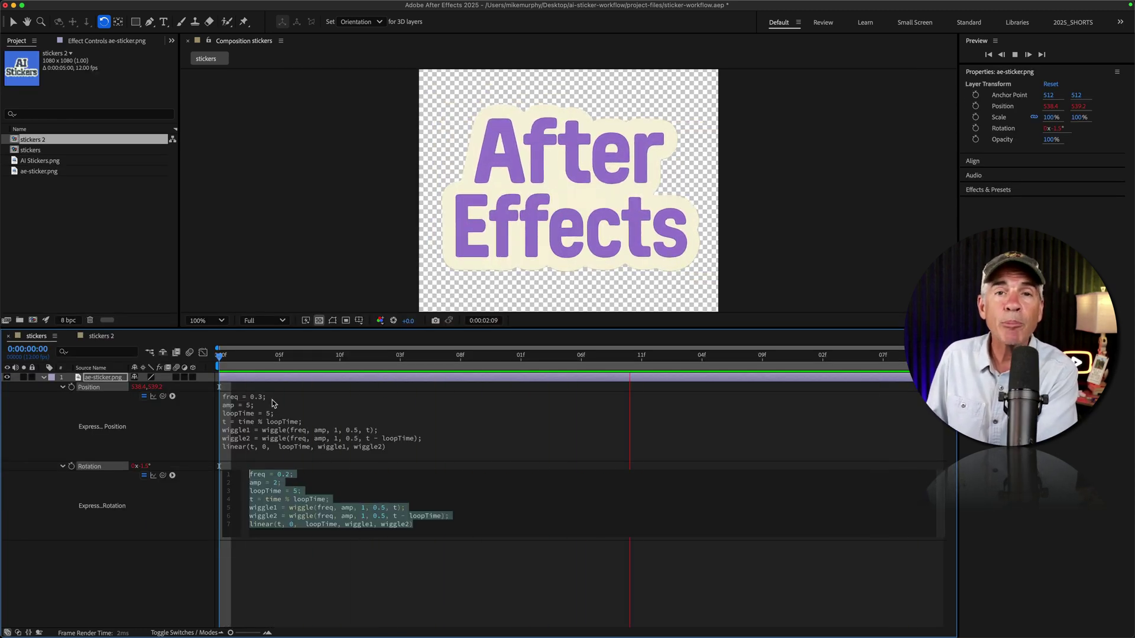
pyautogui.click(298, 591)
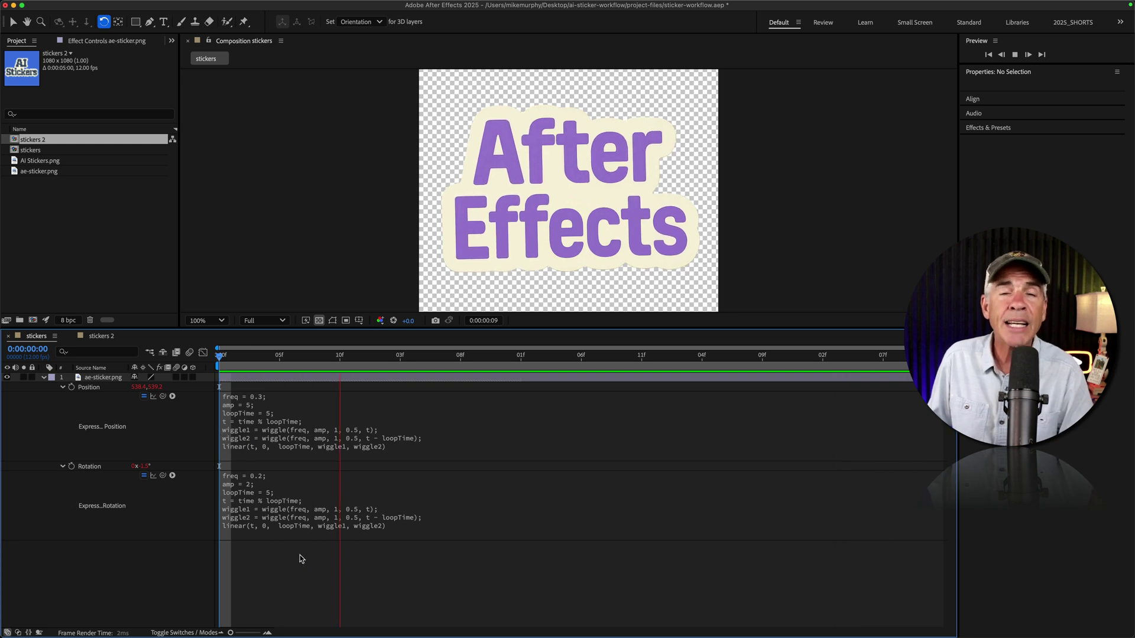
pyautogui.click(44, 377)
pyautogui.click(45, 377)
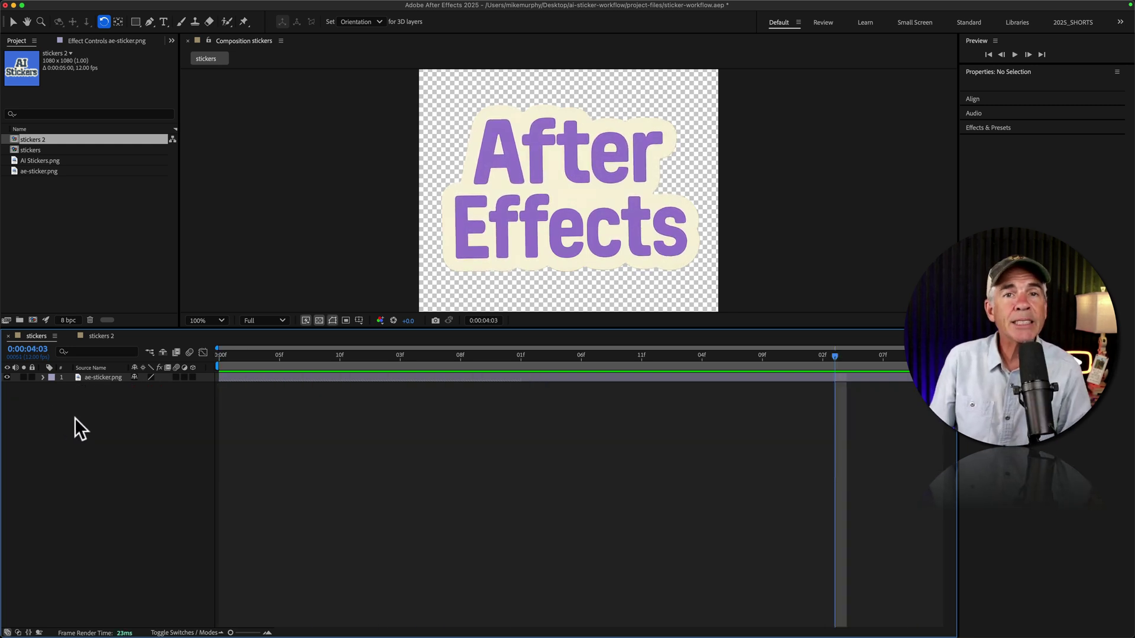
# Show Position and Rotation expressions on ae-sticker.png and select both properties
pyautogui.click(99, 377)
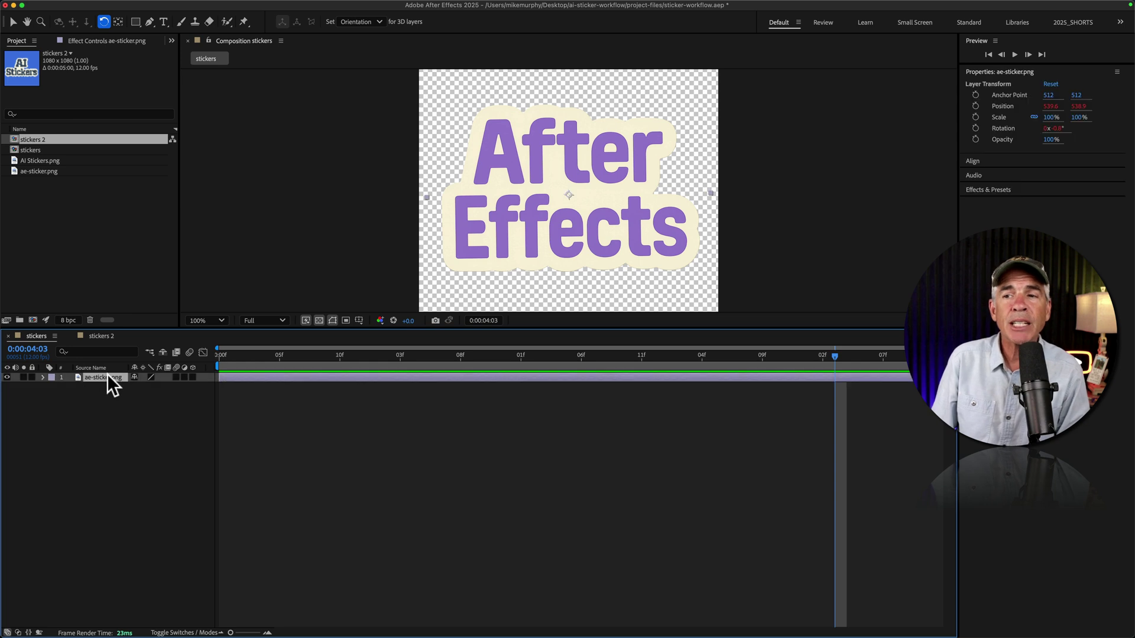
pyautogui.click(7, 378)
pyautogui.click(7, 378)
pyautogui.press('p')
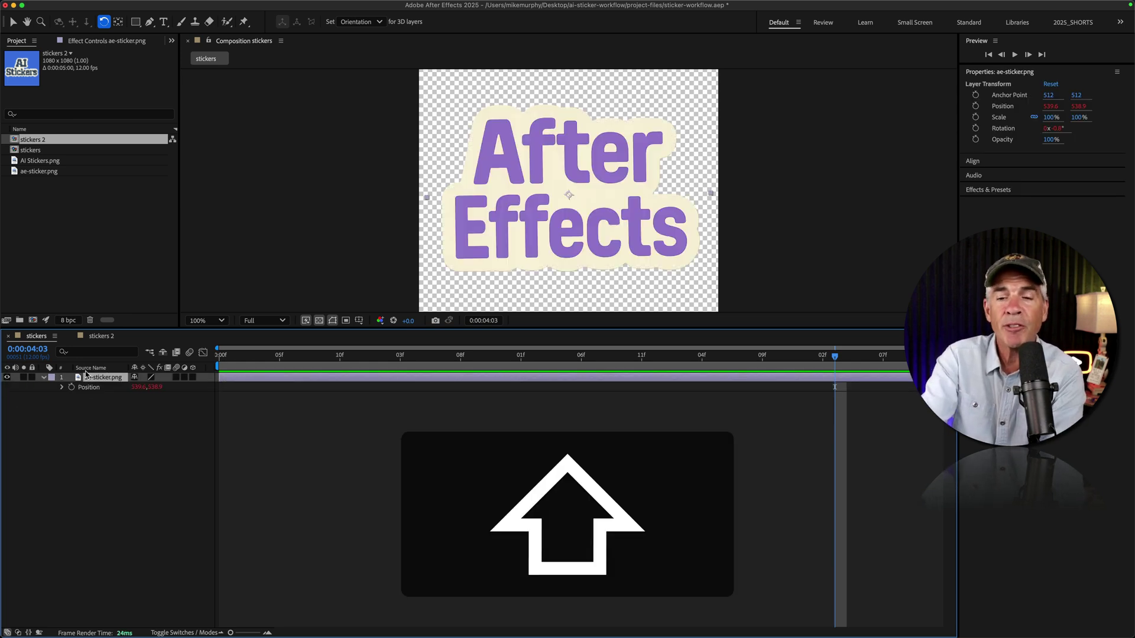
pyautogui.hotkey('shift', 'r')
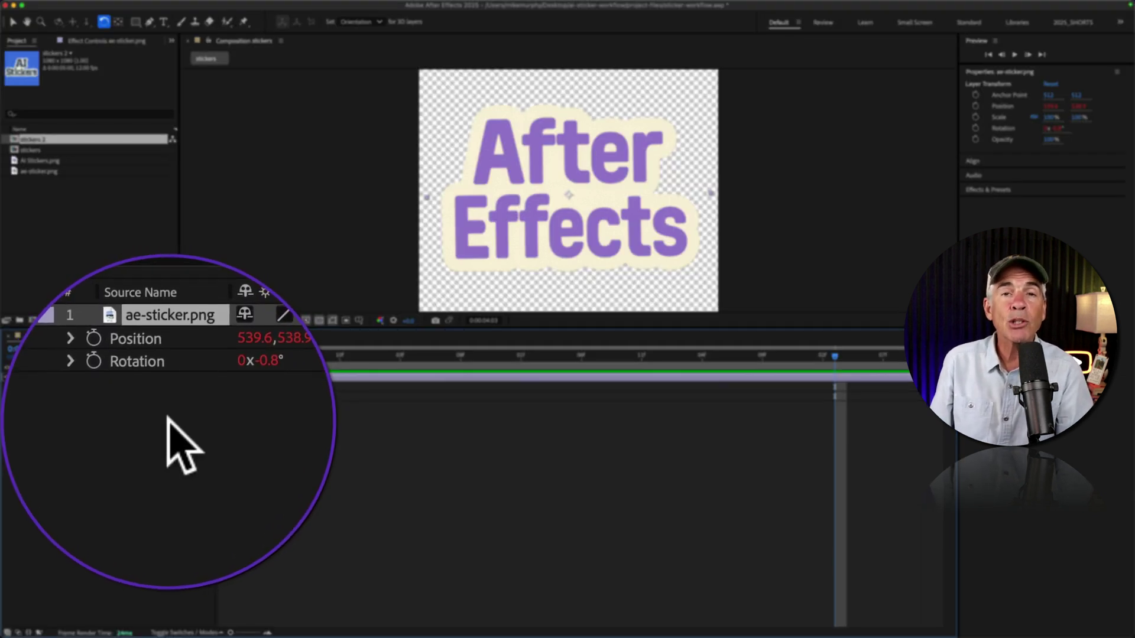
pyautogui.press('e')
pyautogui.press('e')
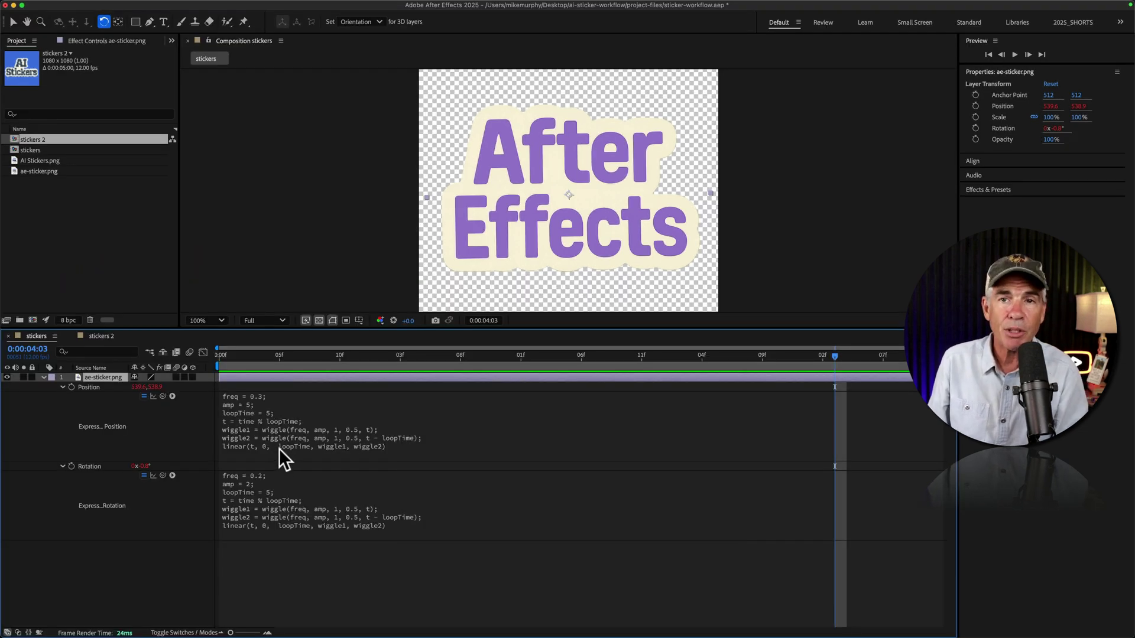
pyautogui.click(91, 388)
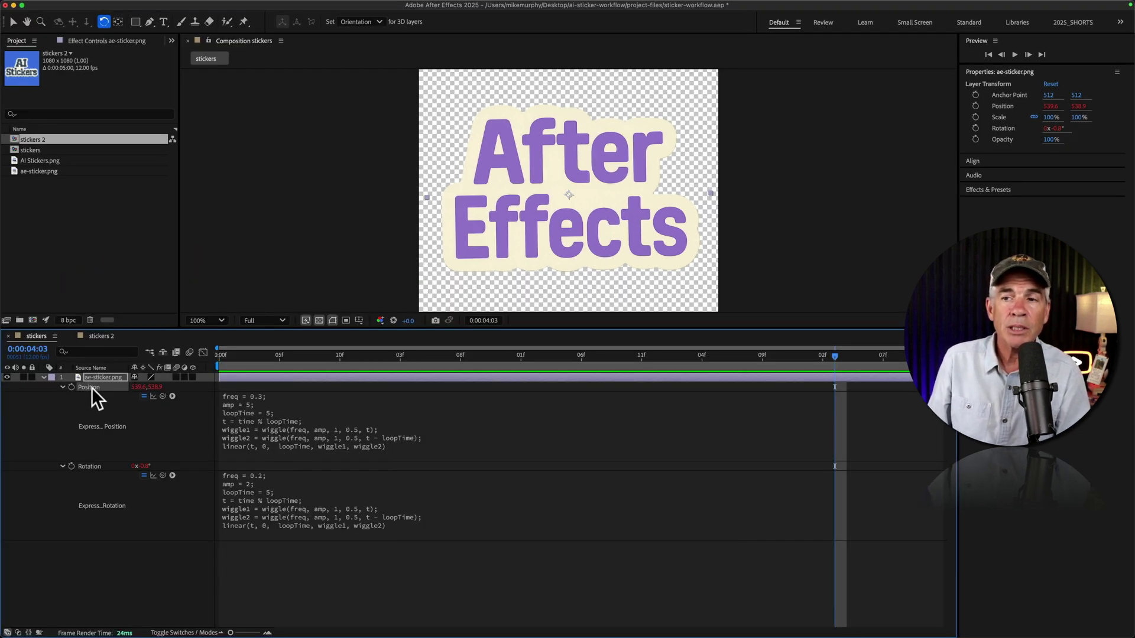
pyautogui.keyDown('shift'); pyautogui.click(95, 470); pyautogui.keyUp('shift')
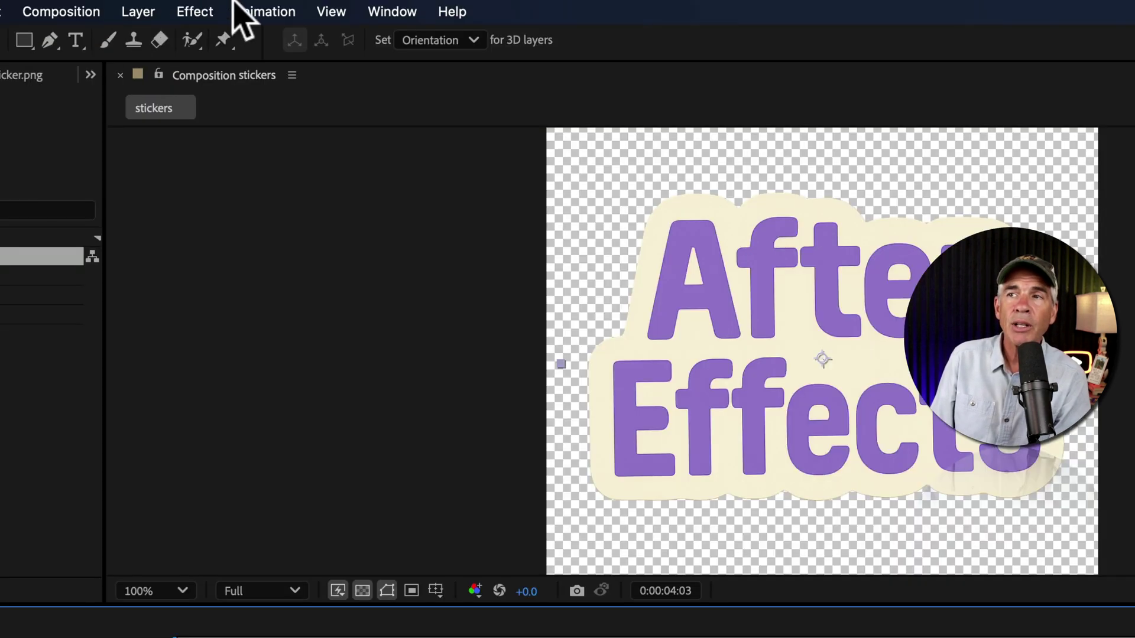
# Choose Animation > Save Animation Preset to save the selected properties in User Presets
pyautogui.click(264, 11)
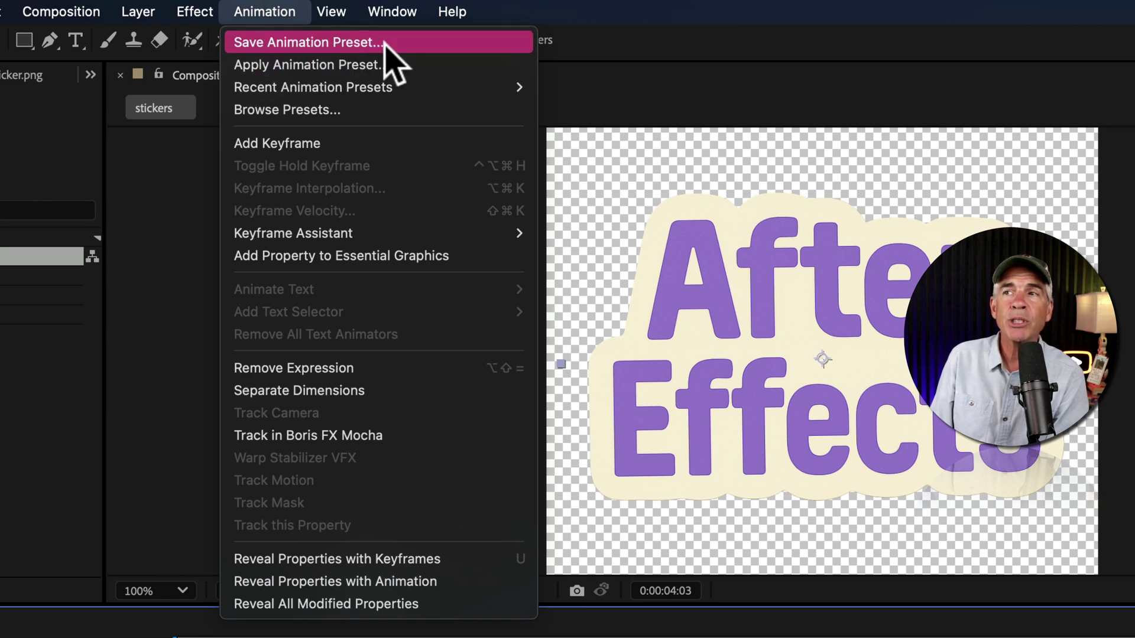
pyautogui.click(413, 42)
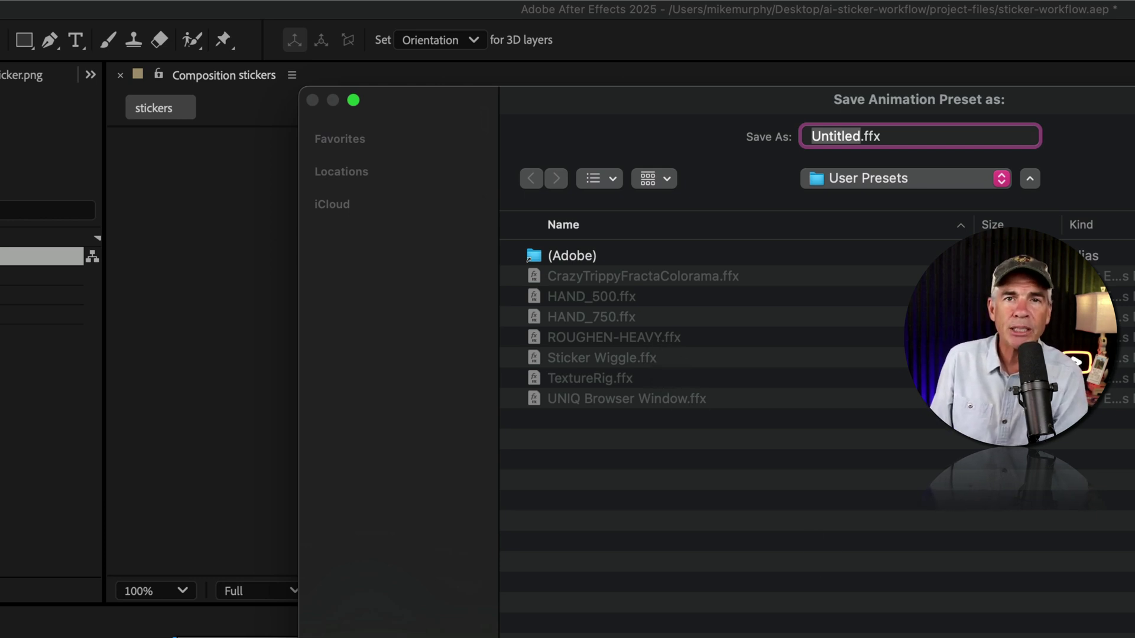
# Add AI Stickers.png to the stickers 2 comp and apply the Sticker Wiggle.ffx preset
pyautogui.press('BackSpace')
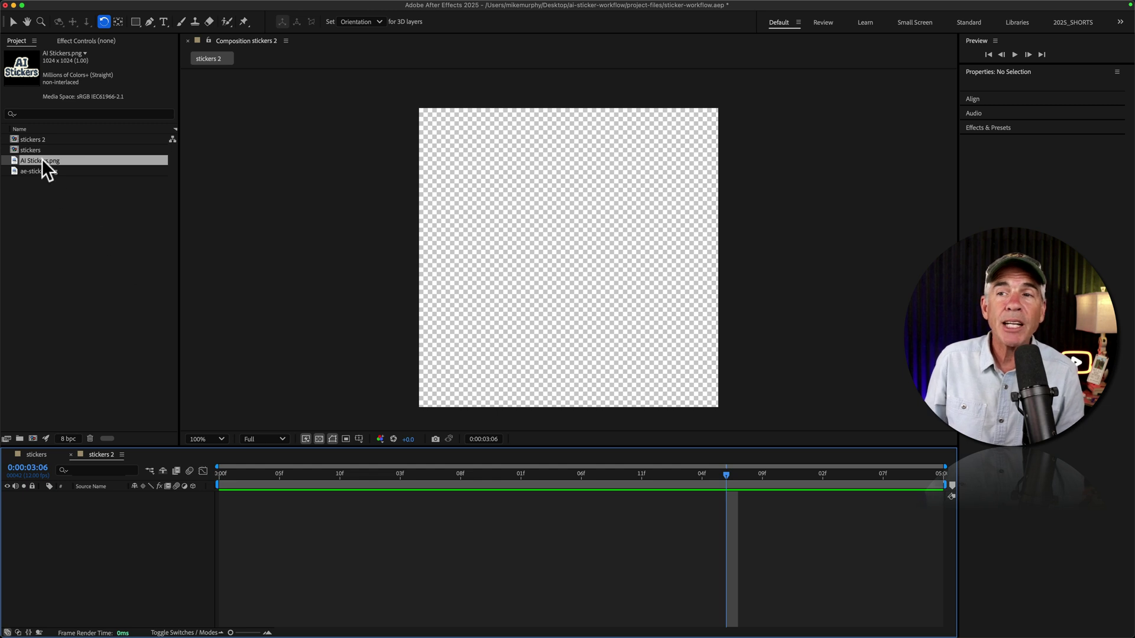
pyautogui.moveTo(42, 158); pyautogui.dragTo(563, 257)
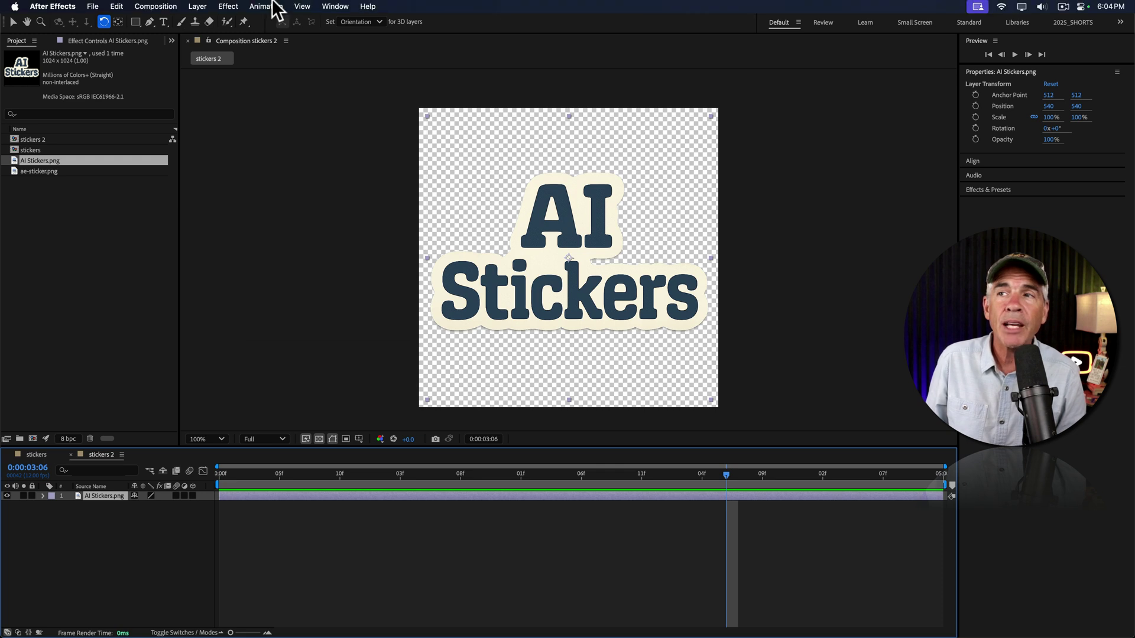
pyautogui.click(273, 6)
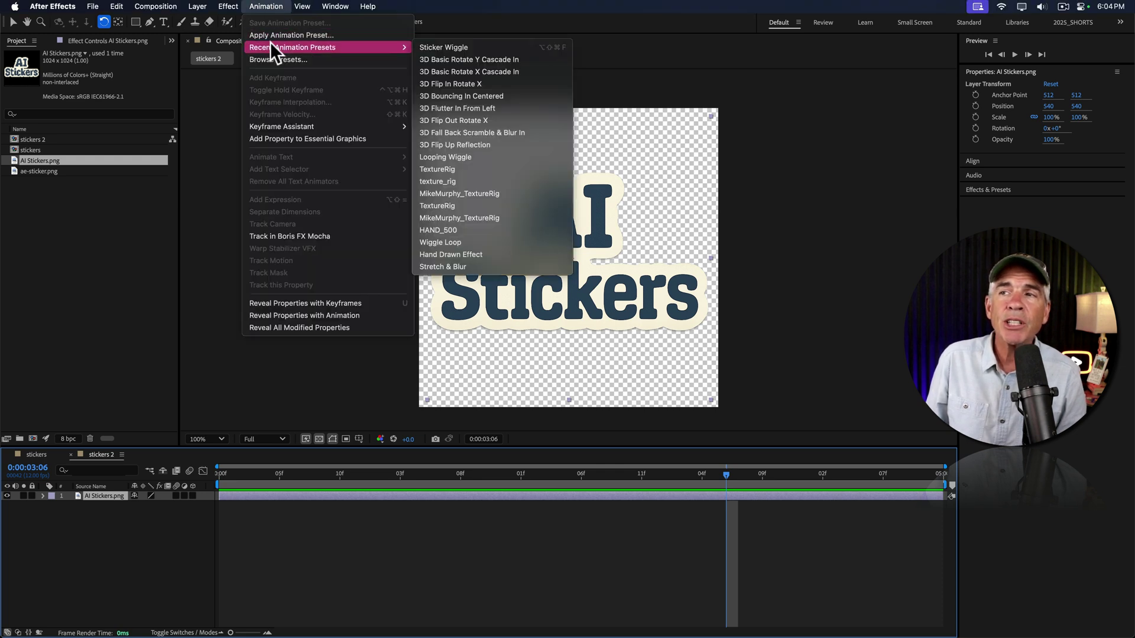
pyautogui.click(325, 34)
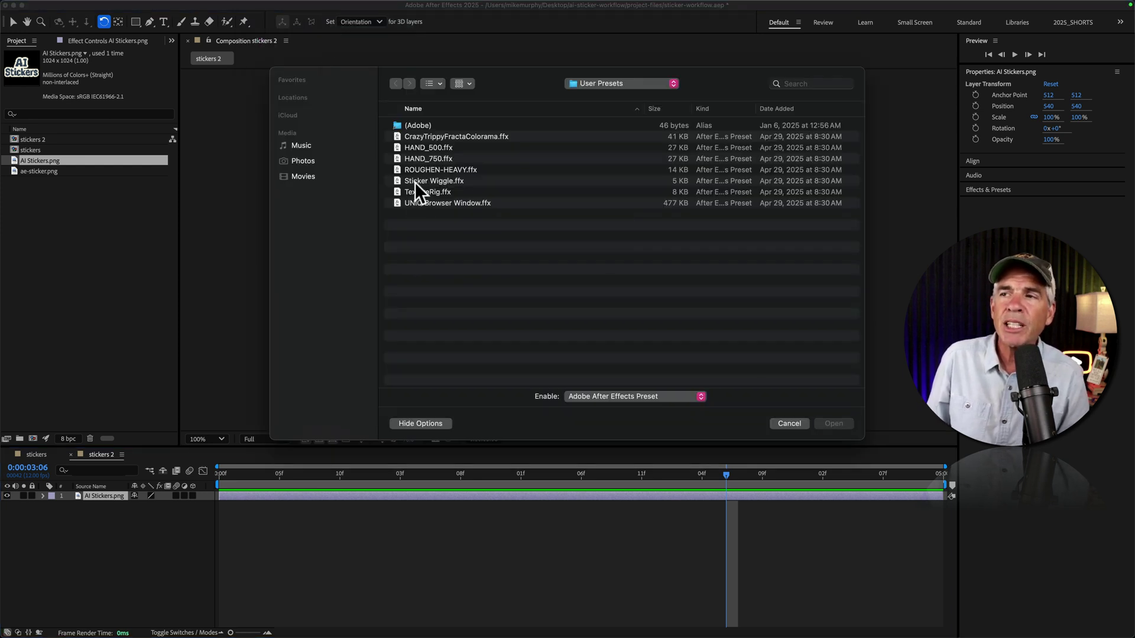
pyautogui.click(415, 182)
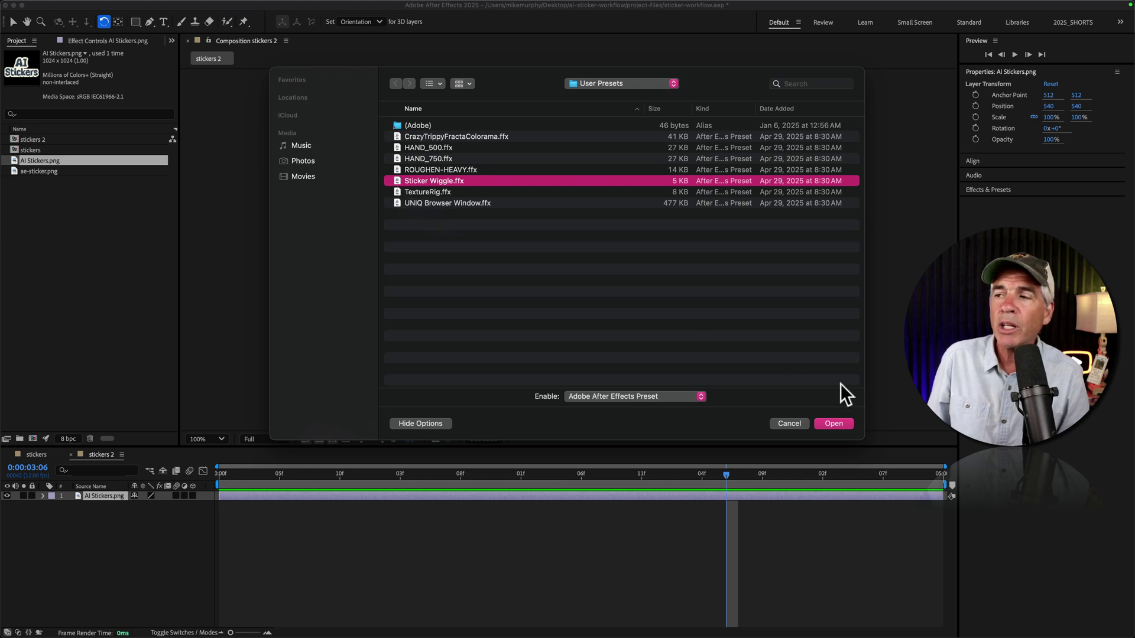
pyautogui.click(834, 423)
# Preview the AI Stickers wiggle at 200% and inspect its Position and Rotation expressions
pyautogui.press('space')
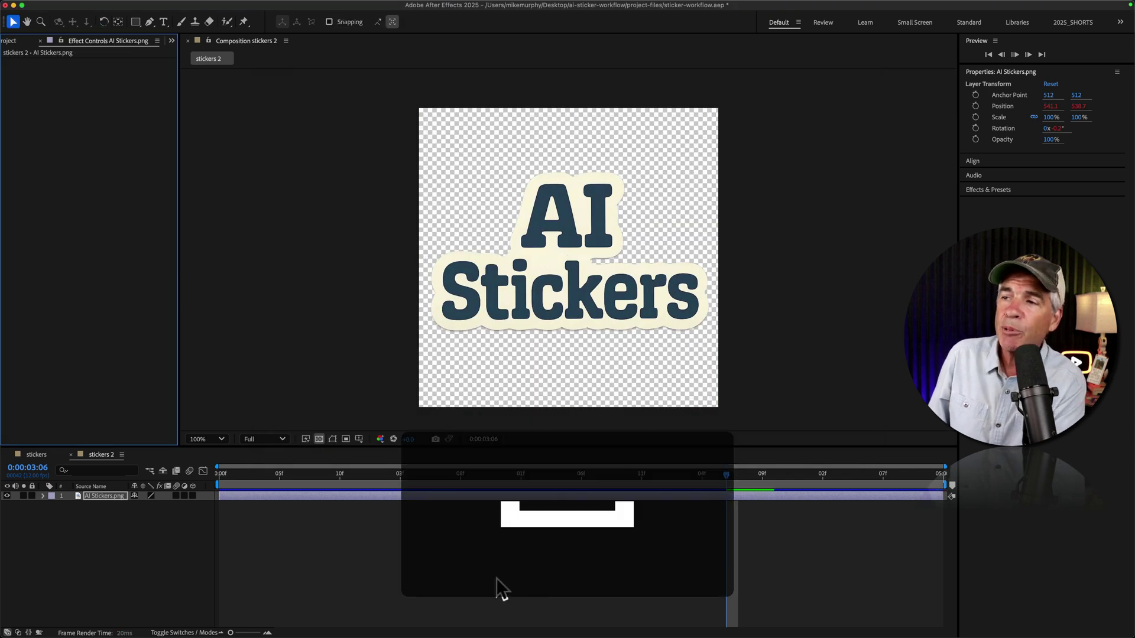
pyautogui.press('.')
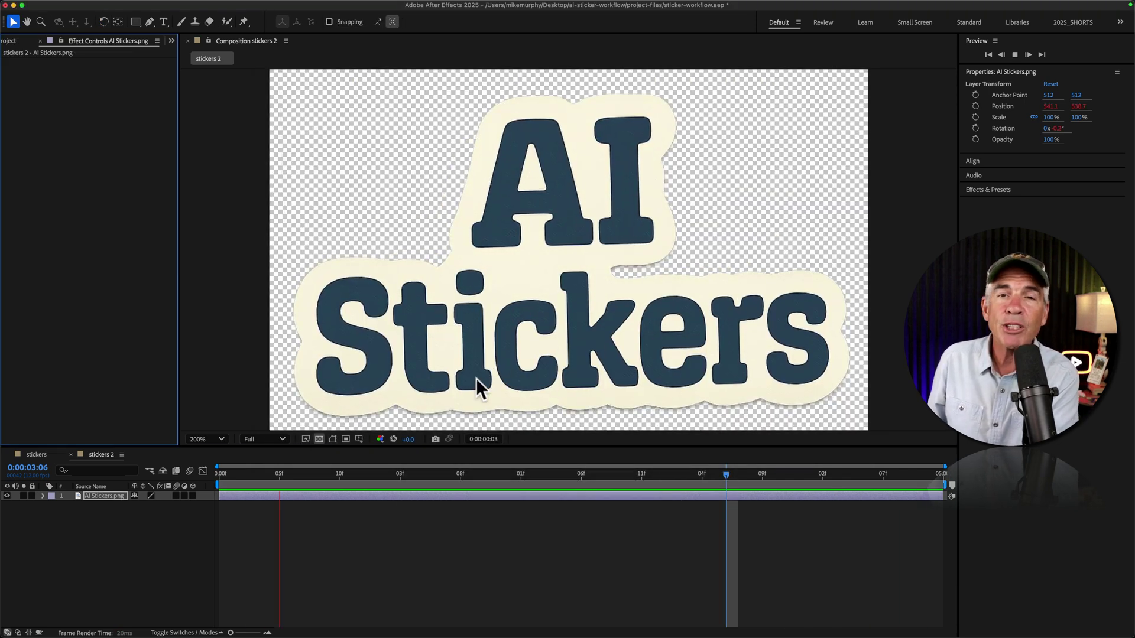
pyautogui.press('space')
pyautogui.click(107, 496)
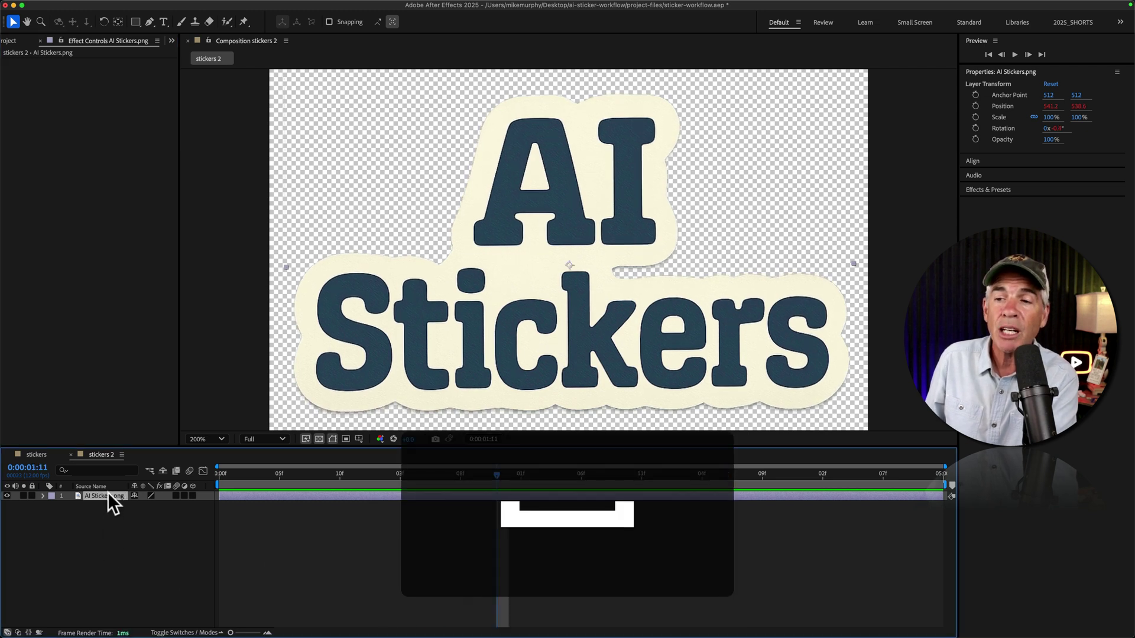
pyautogui.press('e')
pyautogui.press('e')
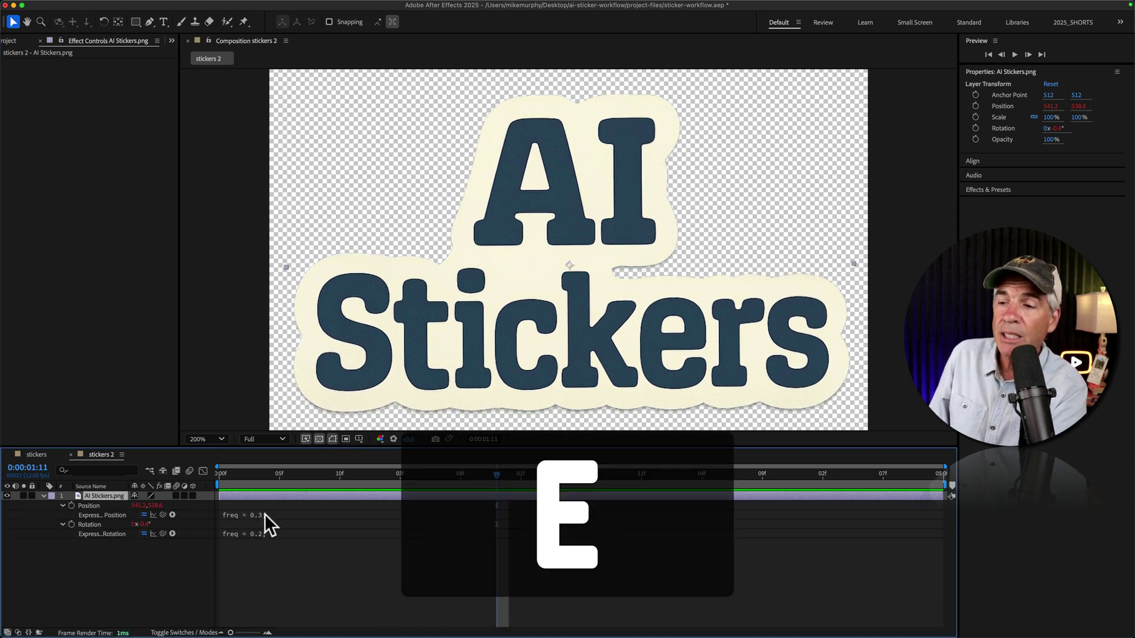
pyautogui.click(264, 515)
pyautogui.click(270, 593)
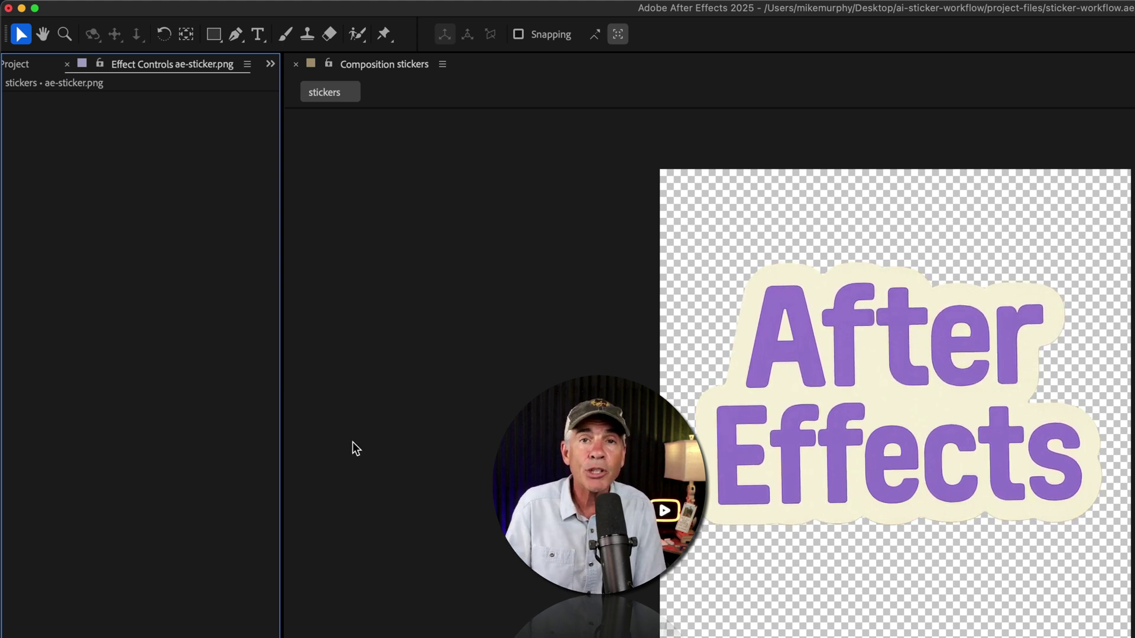
# Use File > Export > Add to Adobe Media Encoder Queue on the stickers comp
pyautogui.click(146, 10)
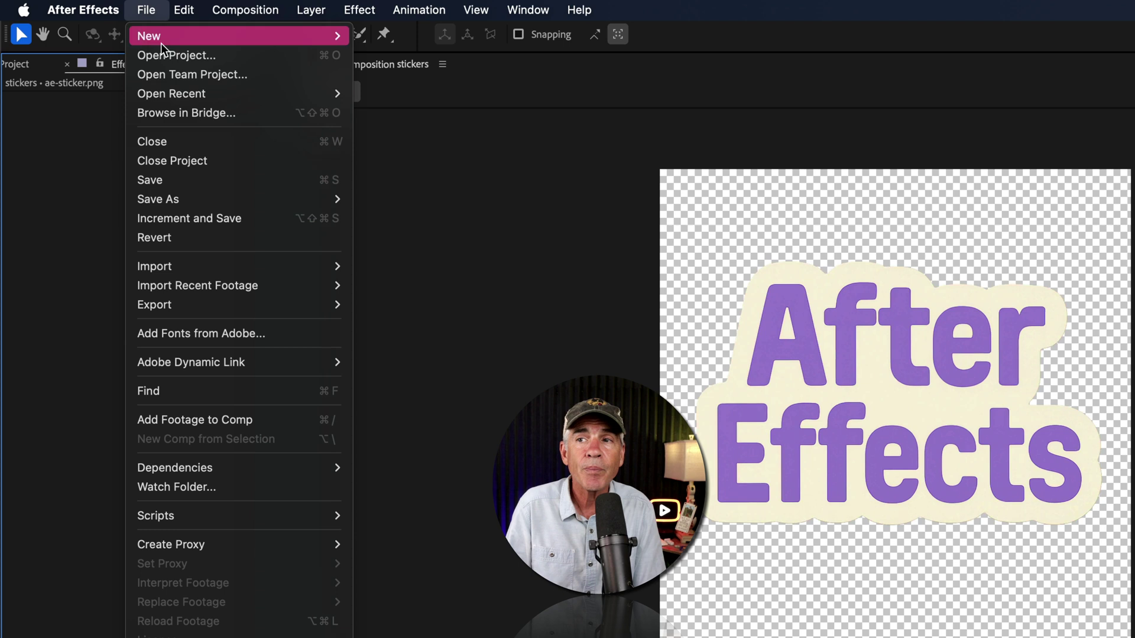
pyautogui.moveTo(185, 304)
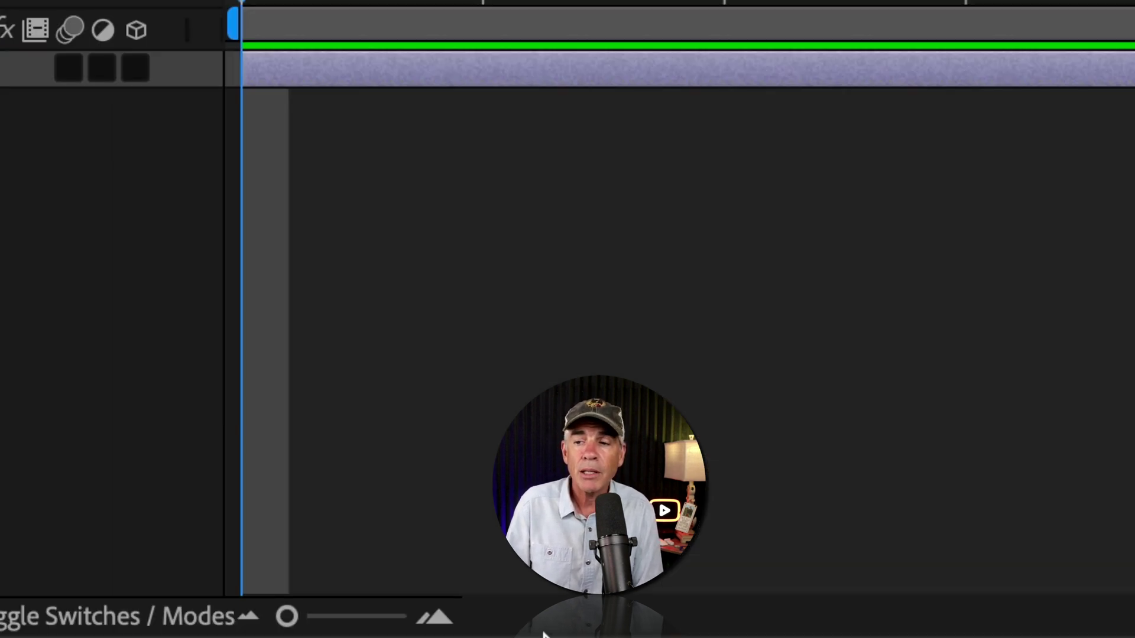
pyautogui.moveTo(499, 621)
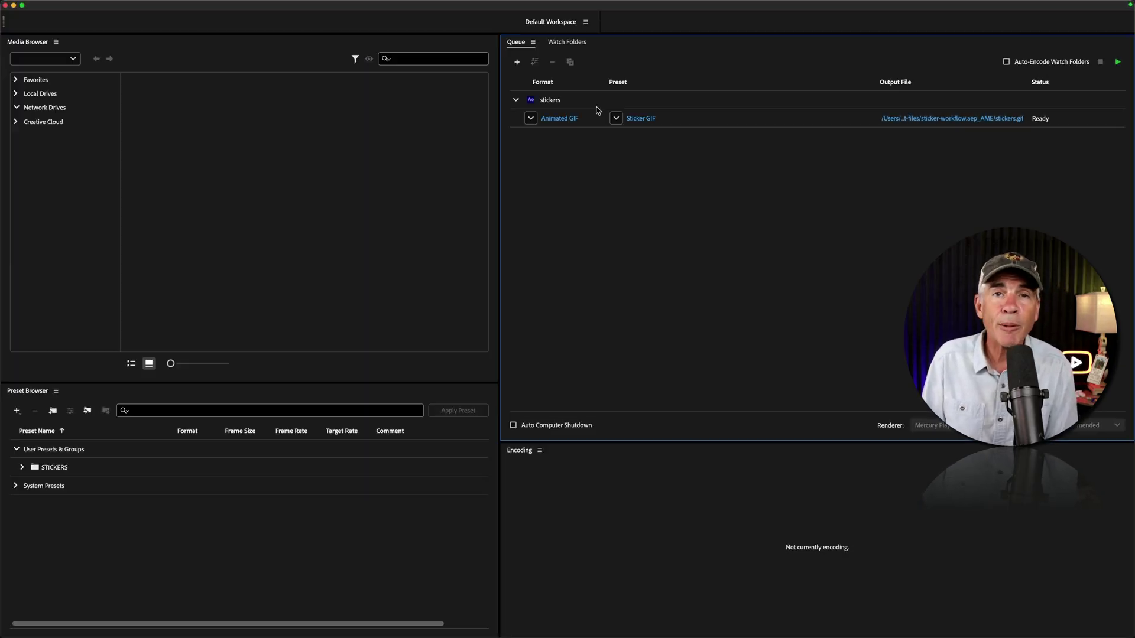
# Search presets for 'gif' and apply Animated GIF with Transparency (Match Source) to the stickers job
pyautogui.click(559, 100)
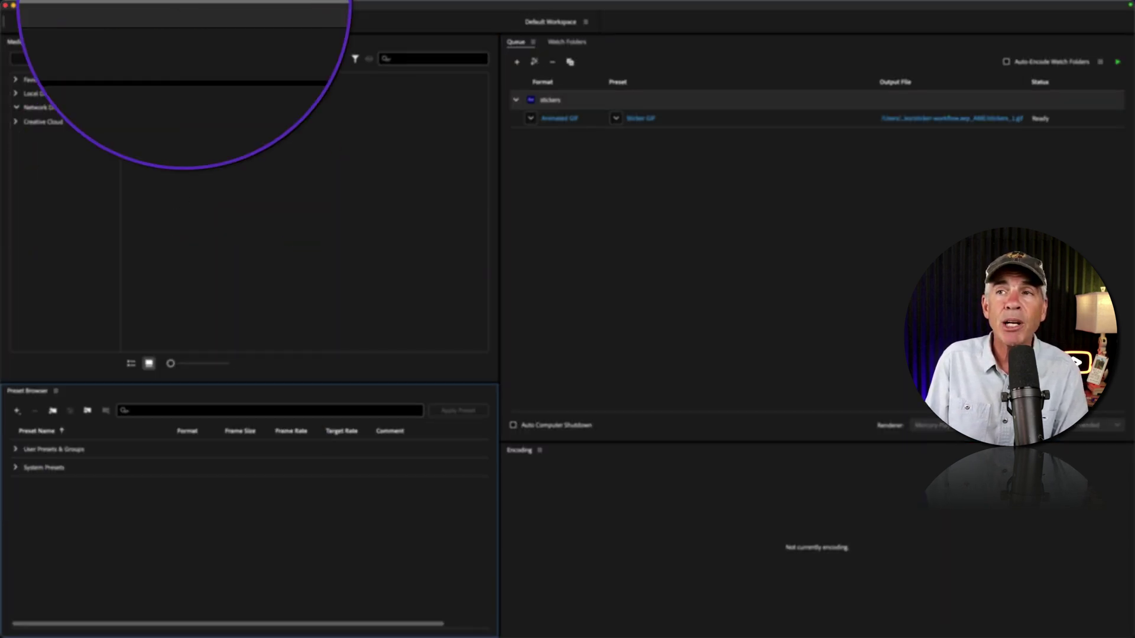
pyautogui.click(186, 3)
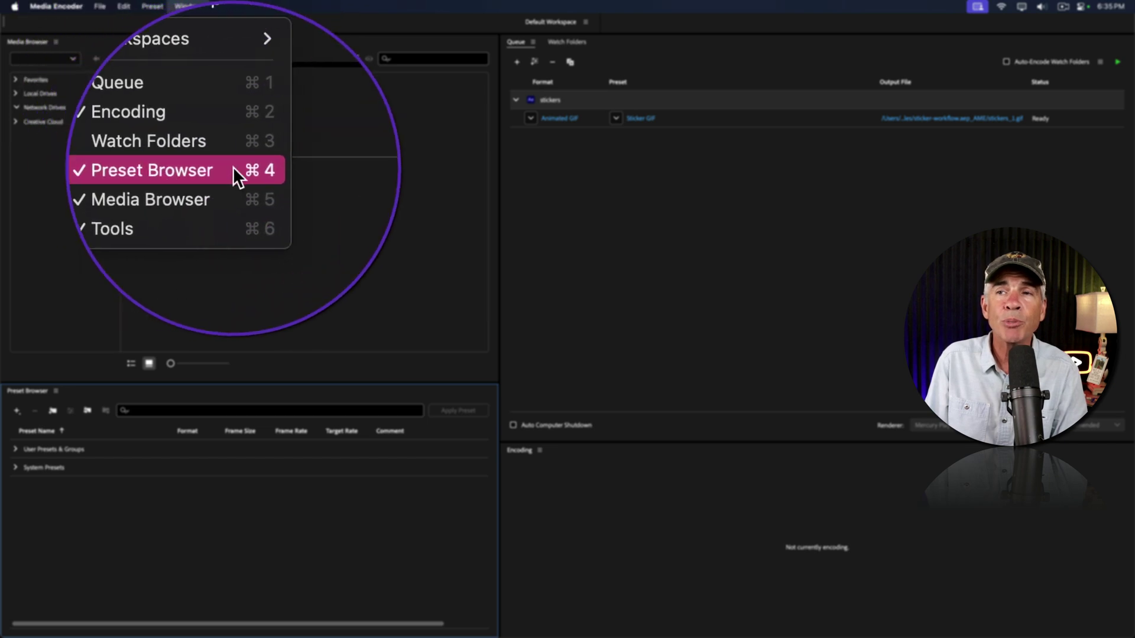
pyautogui.click(168, 412)
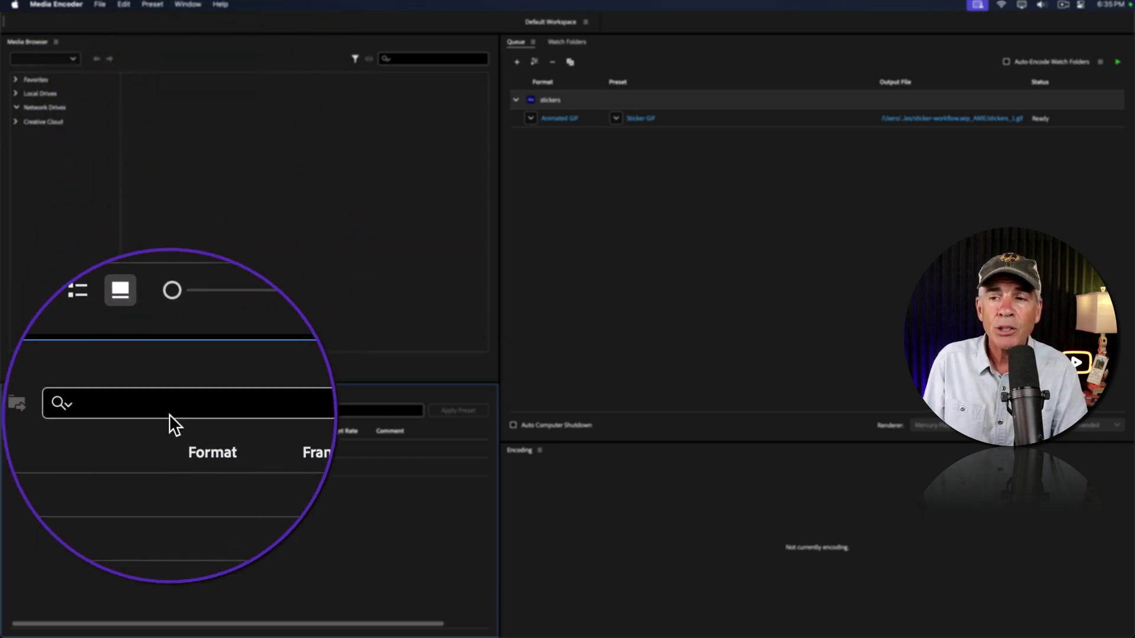
pyautogui.write('gif')
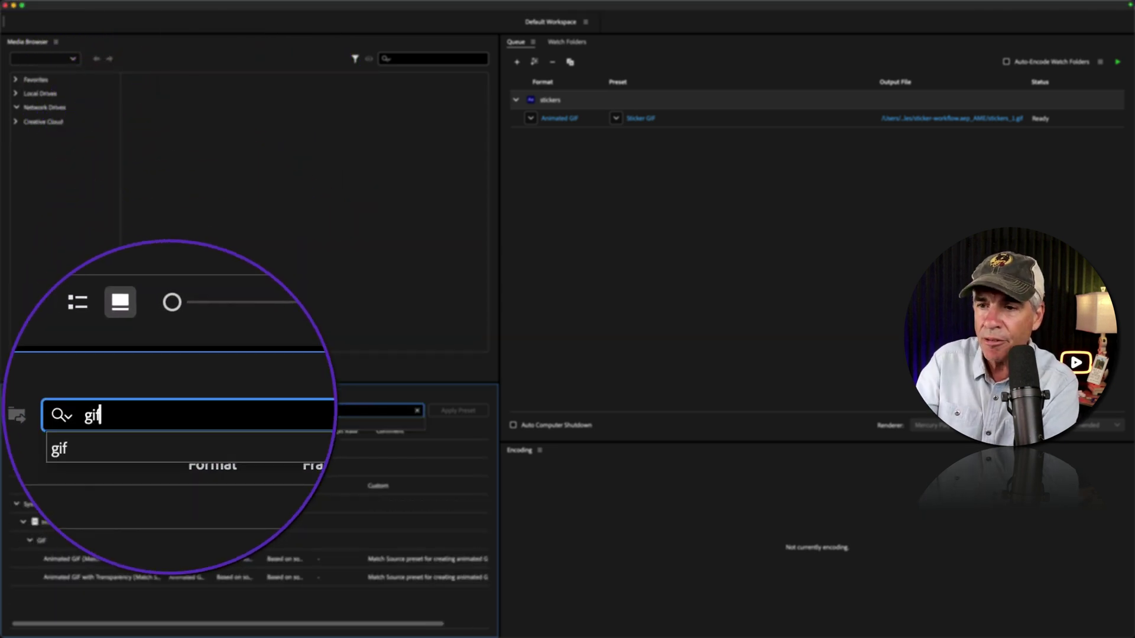
pyautogui.click(168, 497)
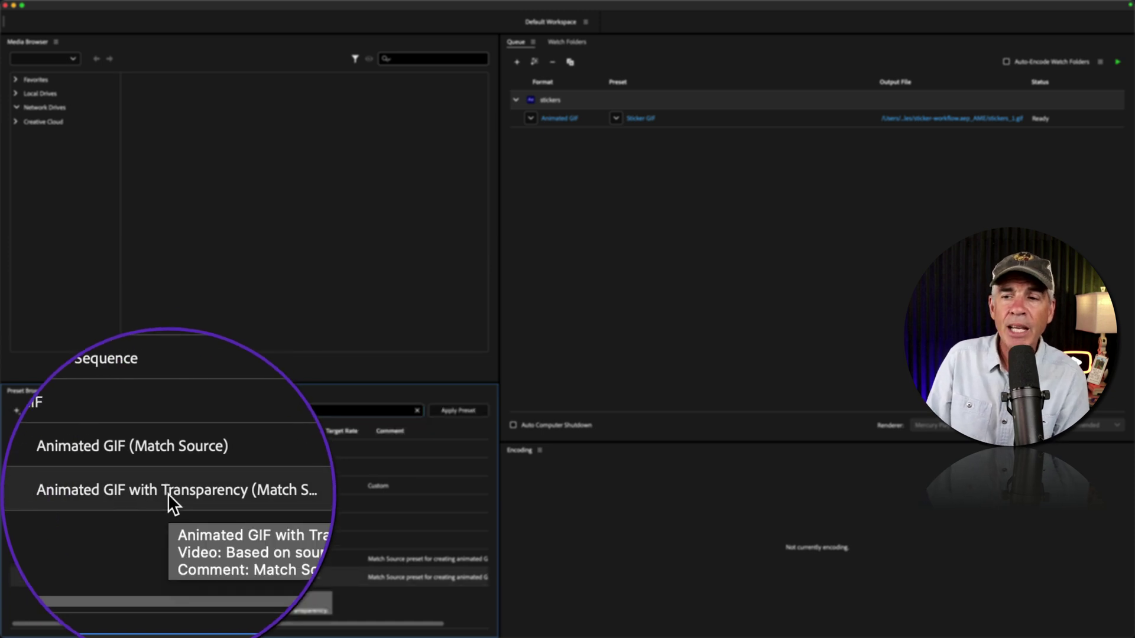
pyautogui.moveTo(168, 494); pyautogui.dragTo(612, 174)
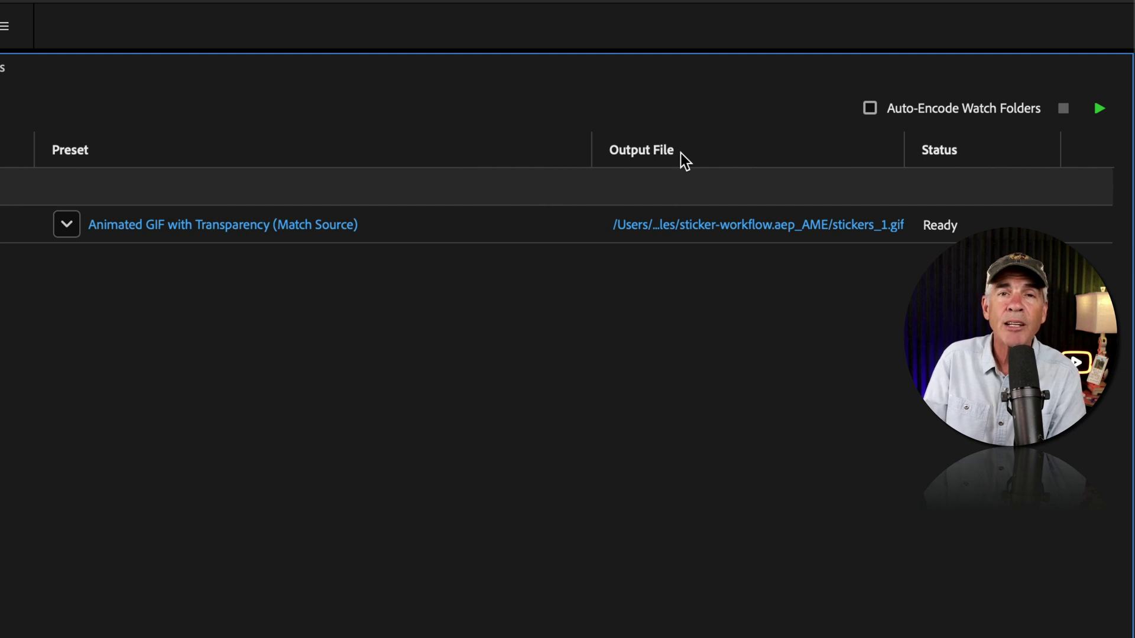
# Name the GIF output ae-sticker_01.gif and save it to the Desktop
pyautogui.click(692, 224)
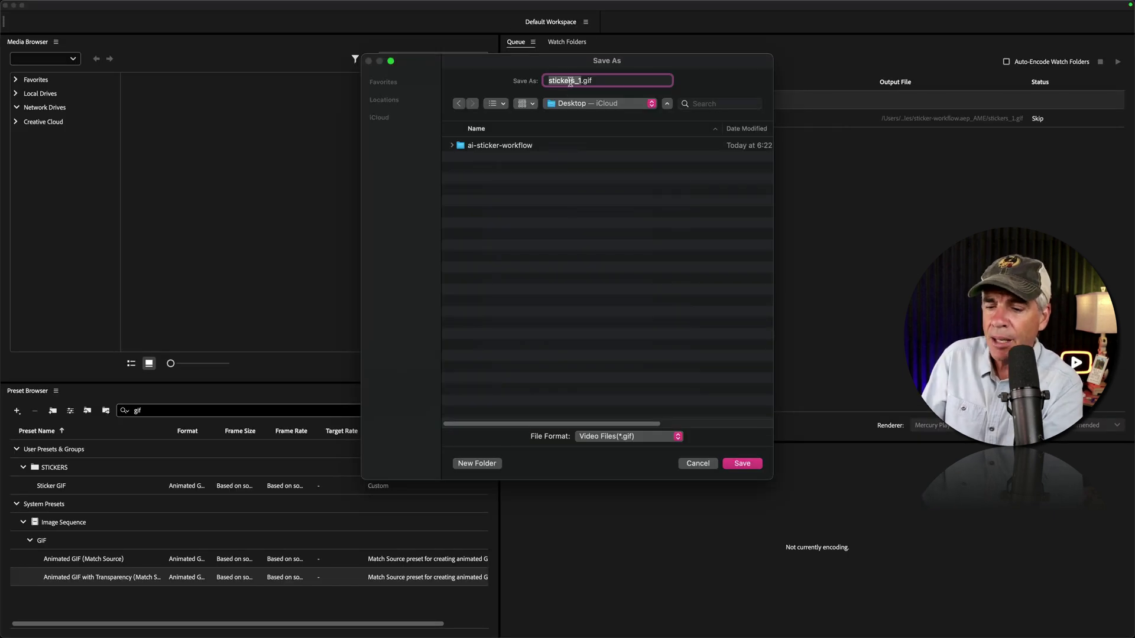
pyautogui.write('ae-sticker_01')
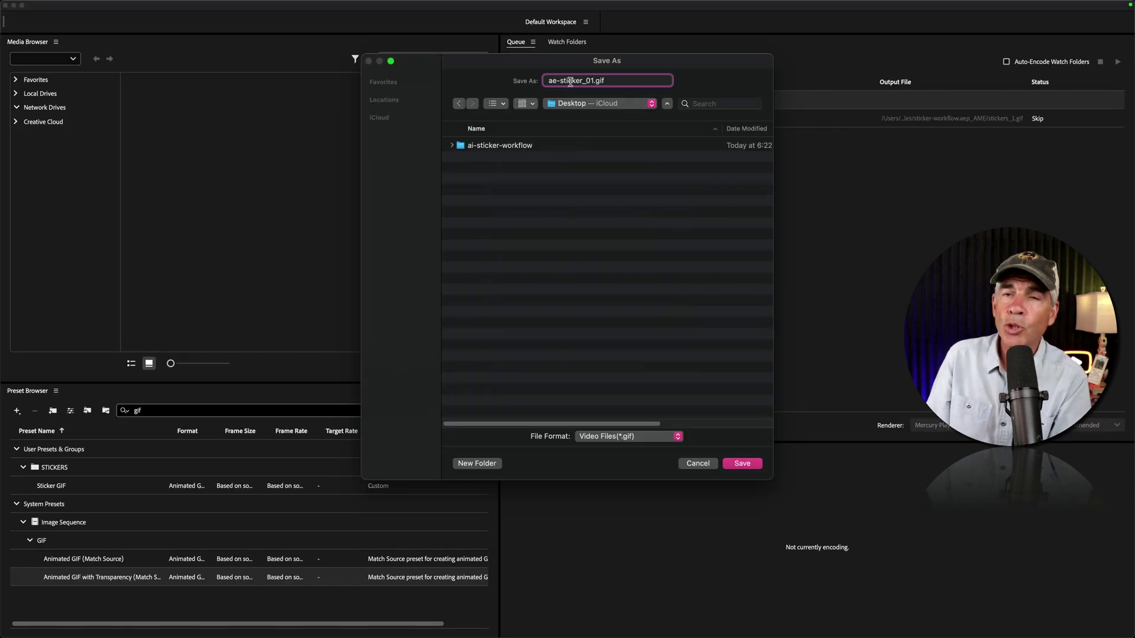
pyautogui.click(742, 463)
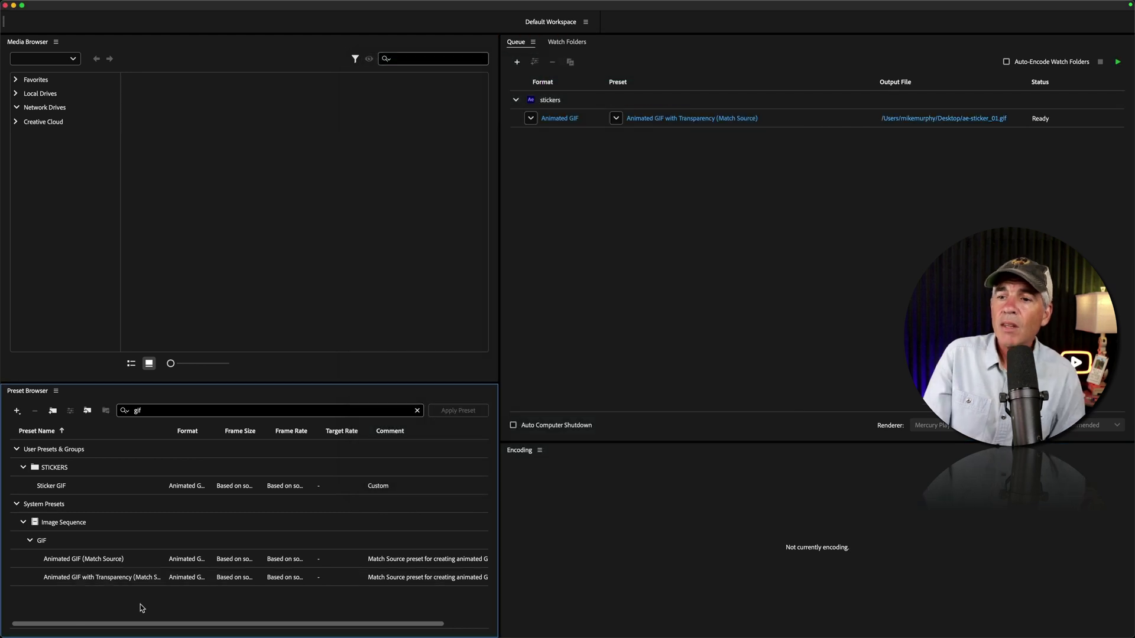
pyautogui.click(92, 580)
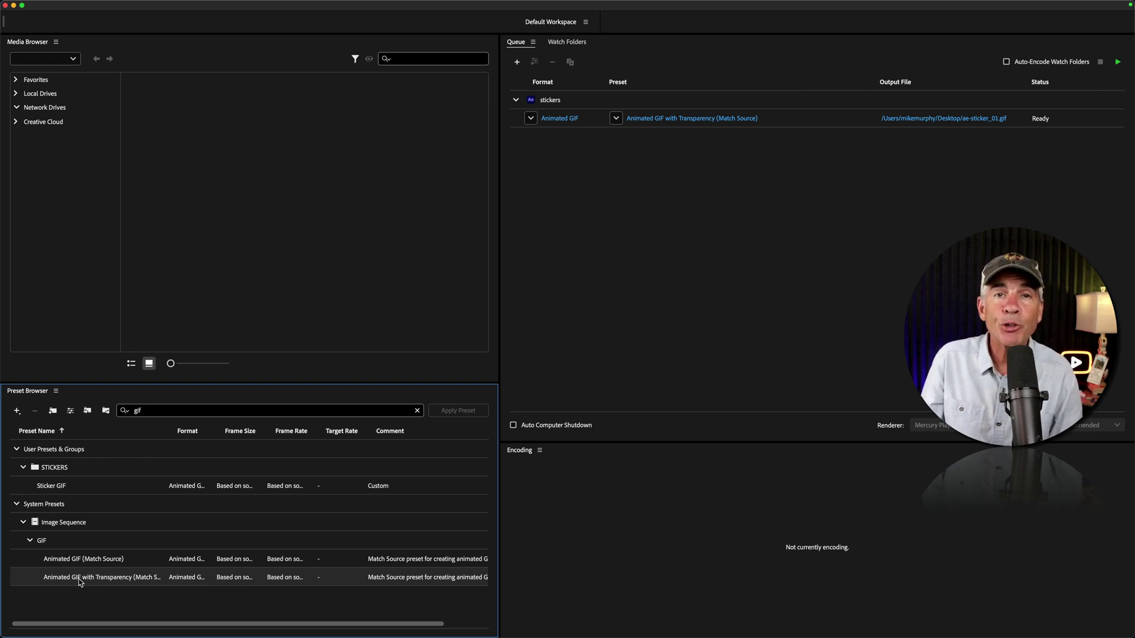
# Apply the Sticker GIF preset from User Presets & Groups > STICKERS to the stickers job
pyautogui.rightClick(79, 579)
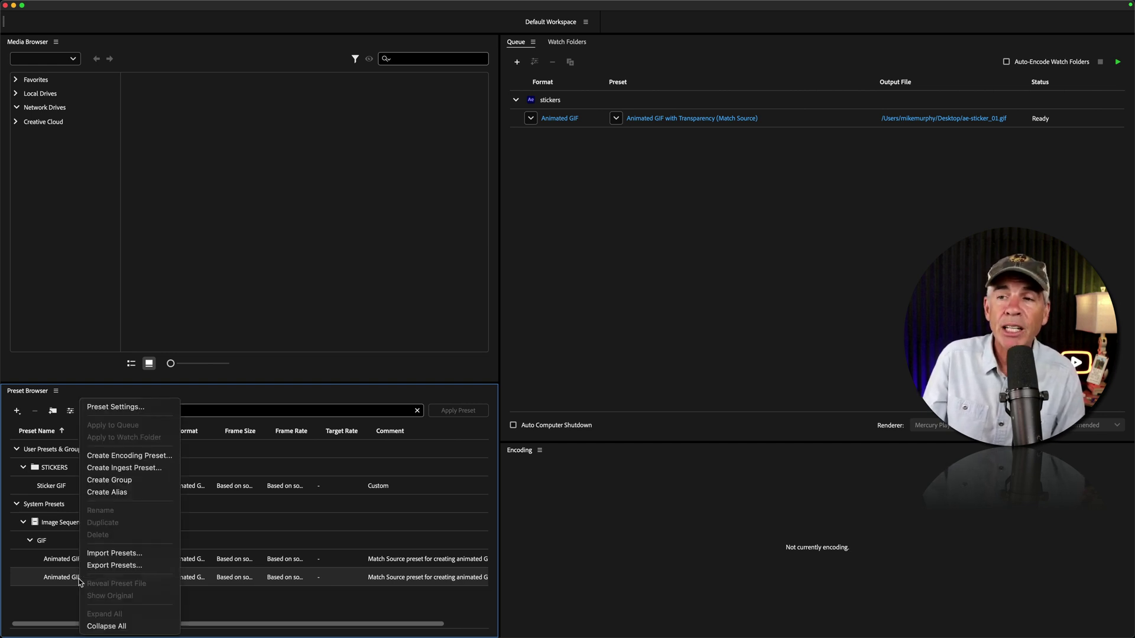
pyautogui.click(106, 456)
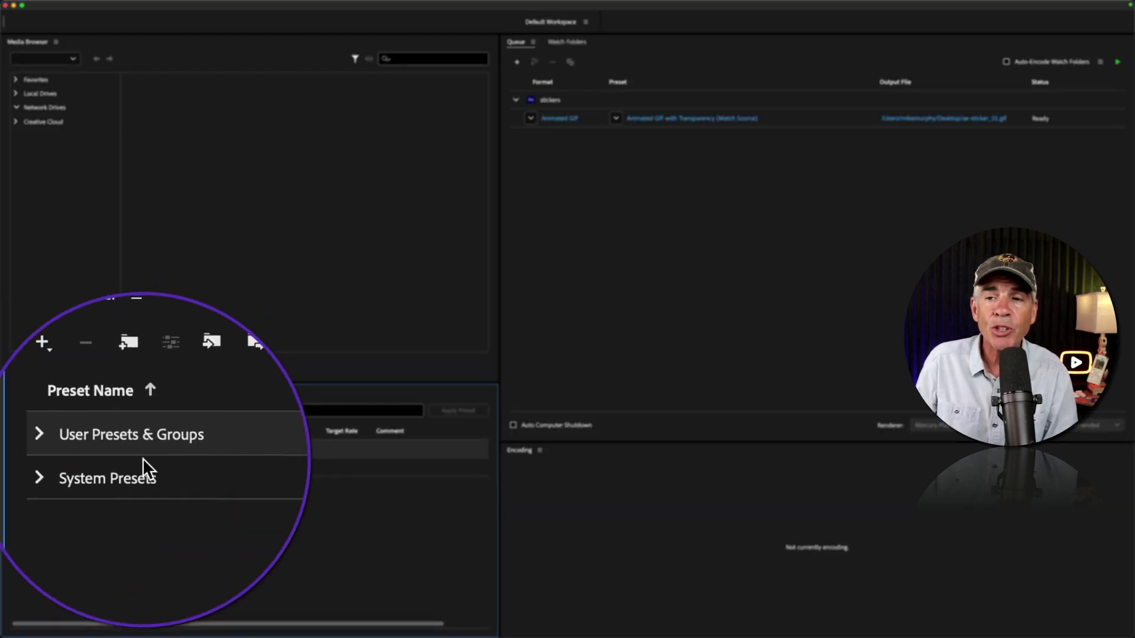
pyautogui.click(34, 448)
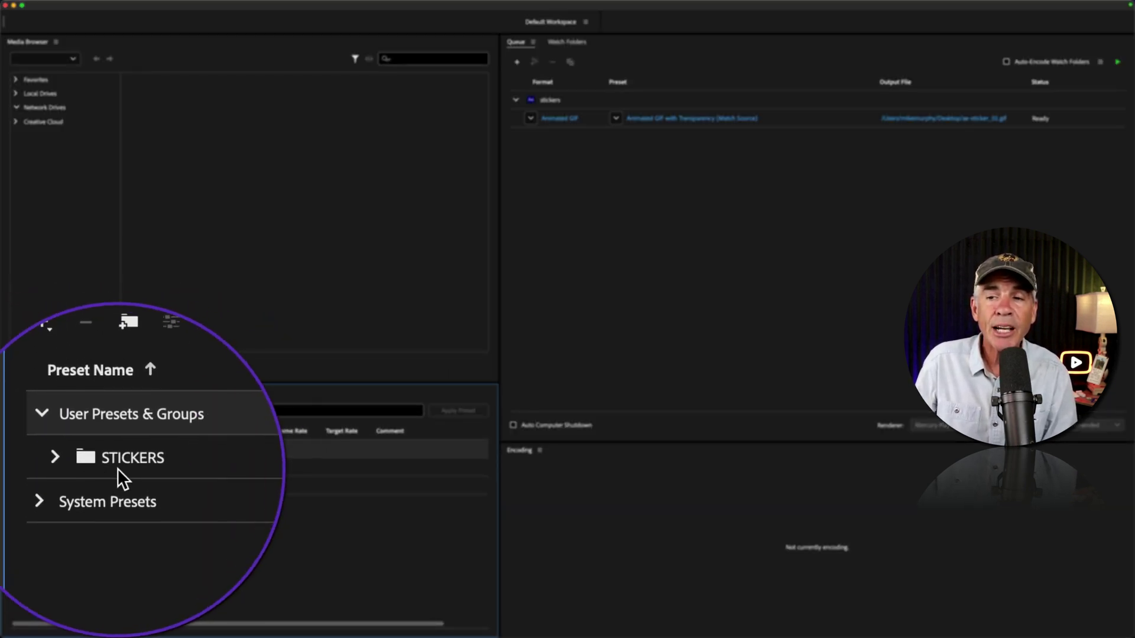
pyautogui.click(53, 467)
pyautogui.click(144, 473)
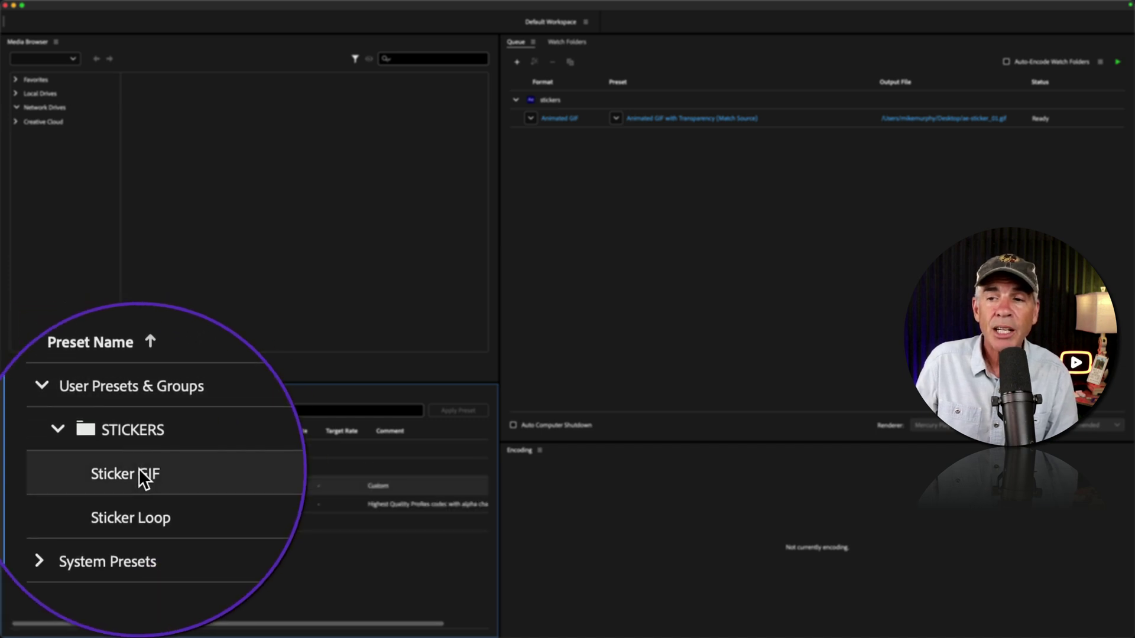
pyautogui.moveTo(71, 482); pyautogui.dragTo(76, 479)
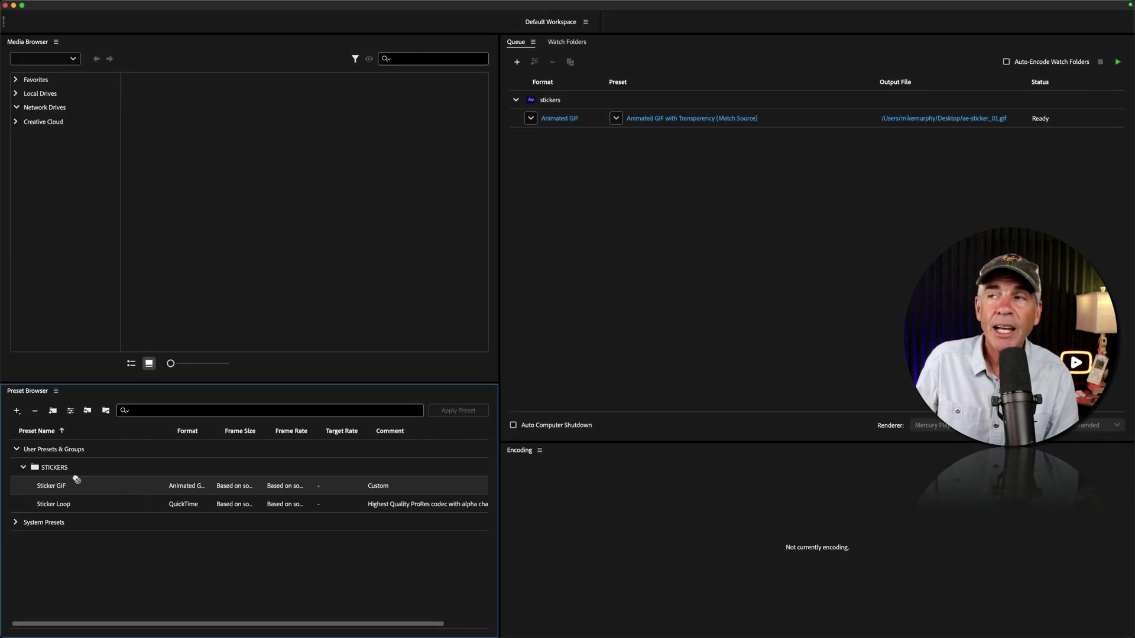
pyautogui.moveTo(412, 286); pyautogui.dragTo(604, 124)
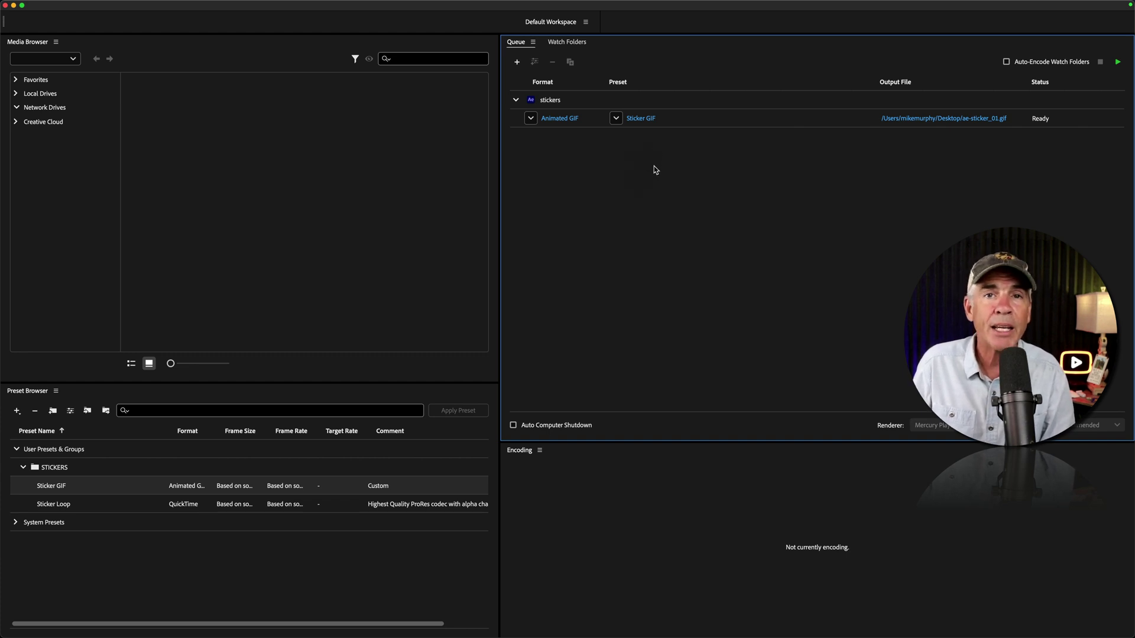
# Add a second stickers output using Apple ProRes 4444 with alpha, found by searching '4444'
pyautogui.click(594, 125)
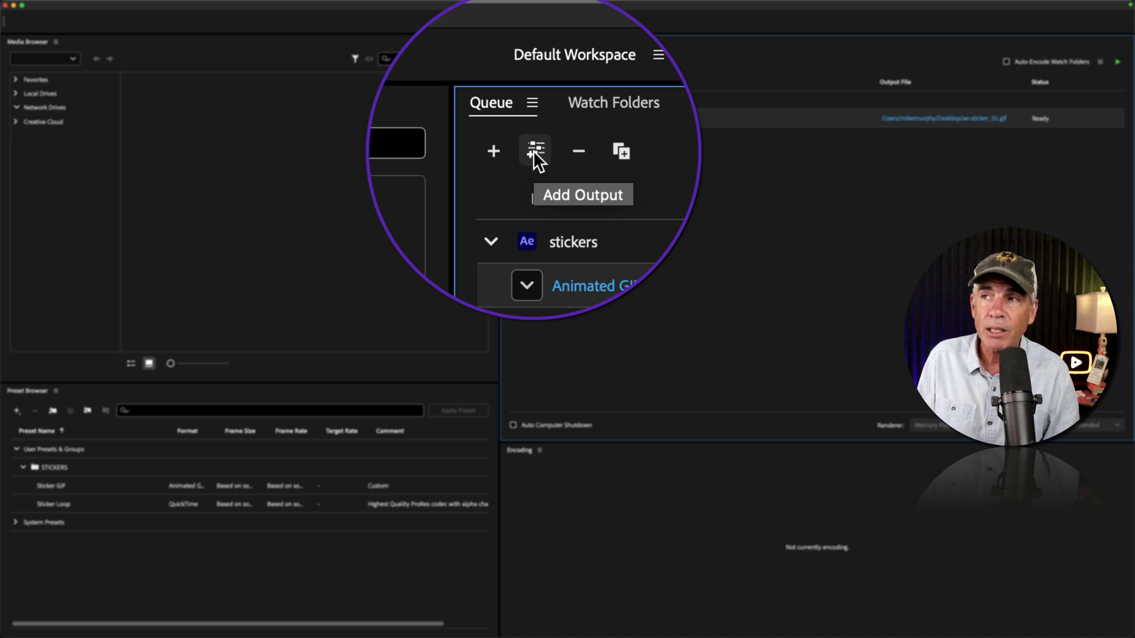
pyautogui.click(535, 151)
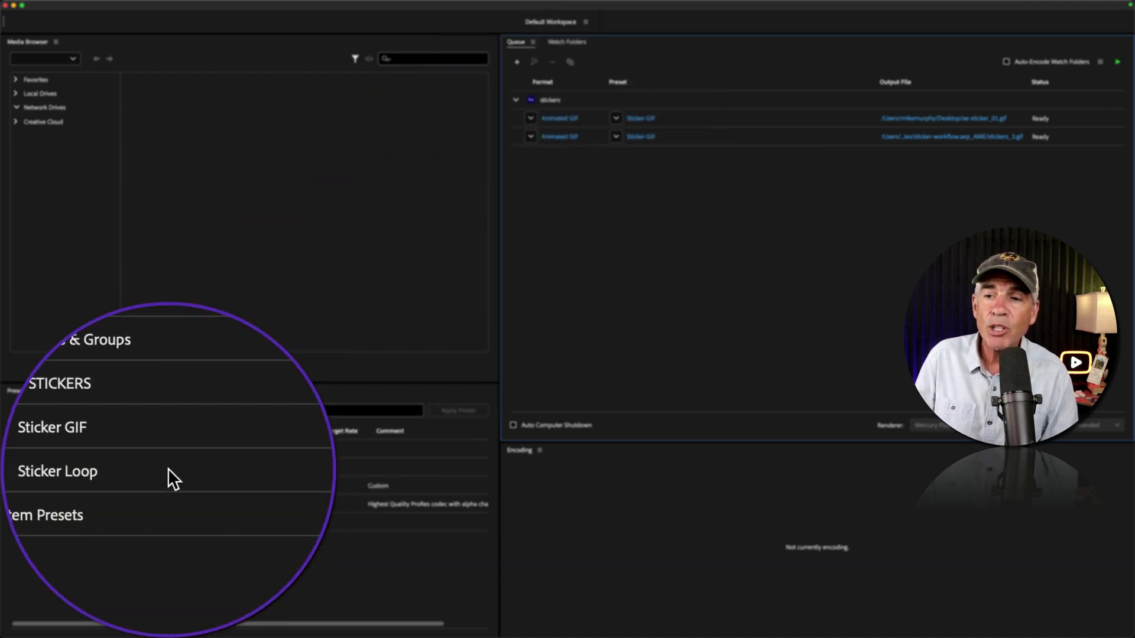
pyautogui.click(65, 505)
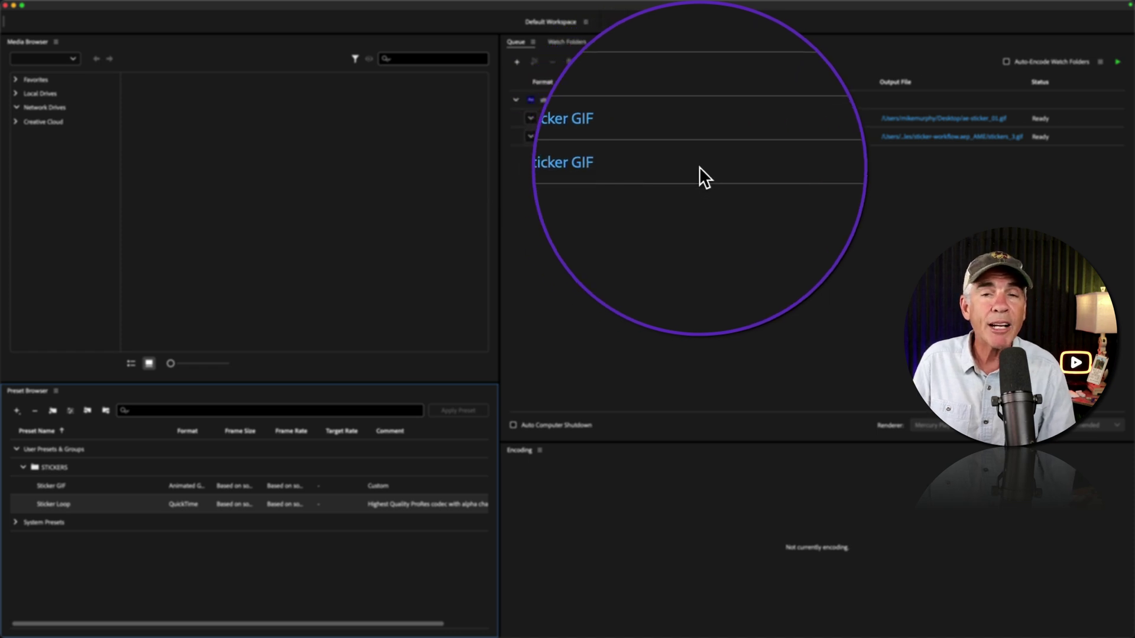
pyautogui.click(168, 407)
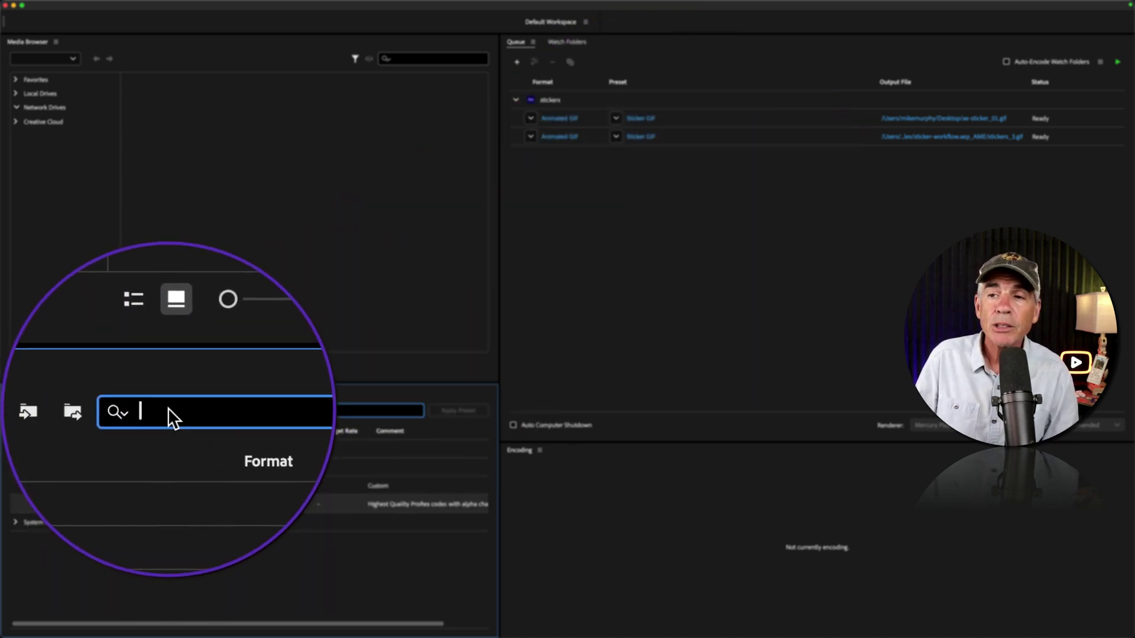
pyautogui.write('4444')
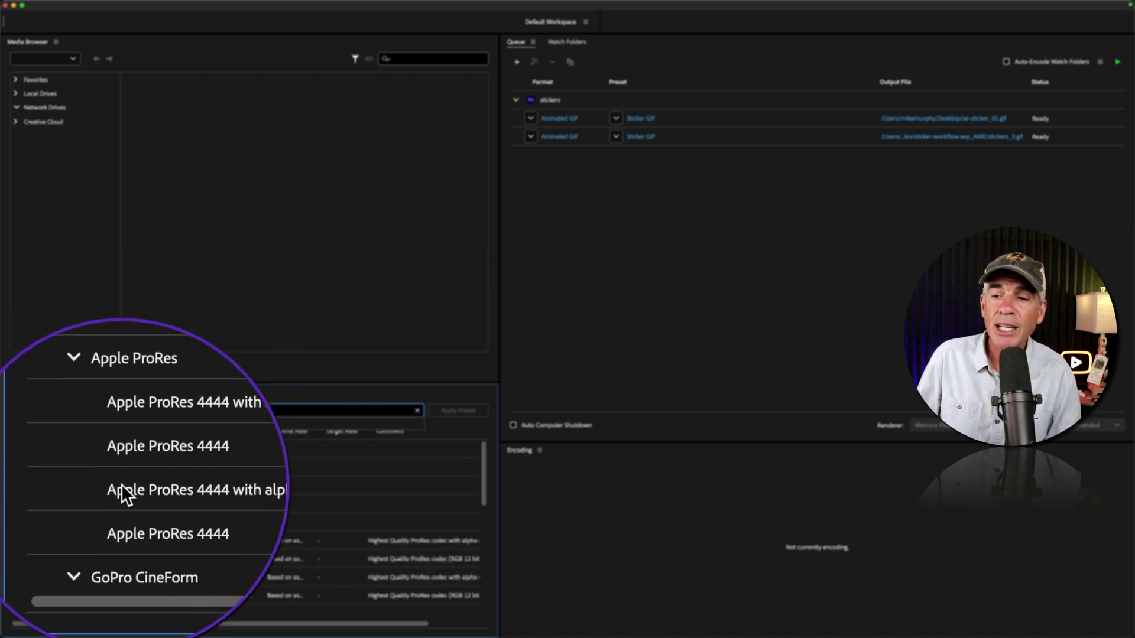
pyautogui.moveTo(106, 580)
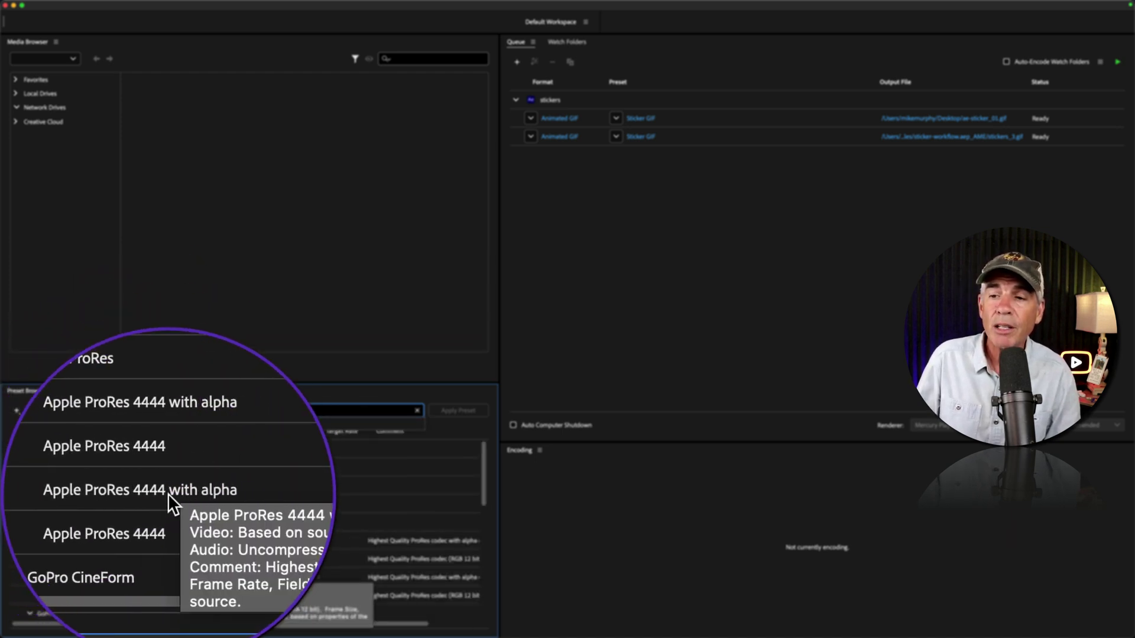
pyautogui.moveTo(105, 577); pyautogui.dragTo(588, 148)
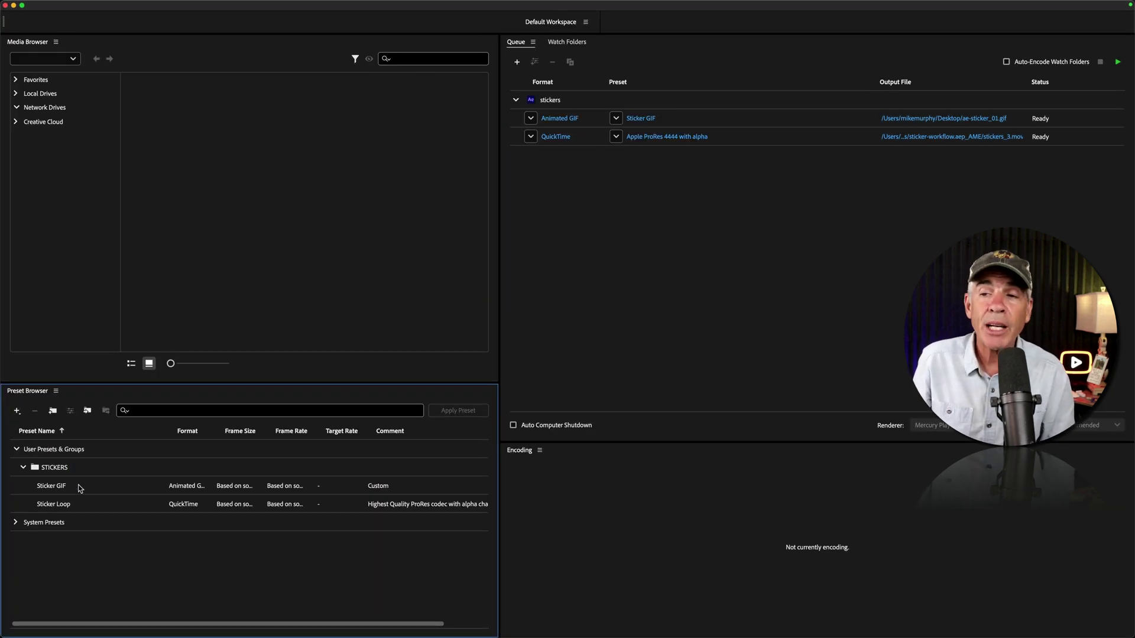
# Apply Sticker Loop to the MOV output and start the queue rendering both outputs
pyautogui.moveTo(52, 508); pyautogui.dragTo(650, 140)
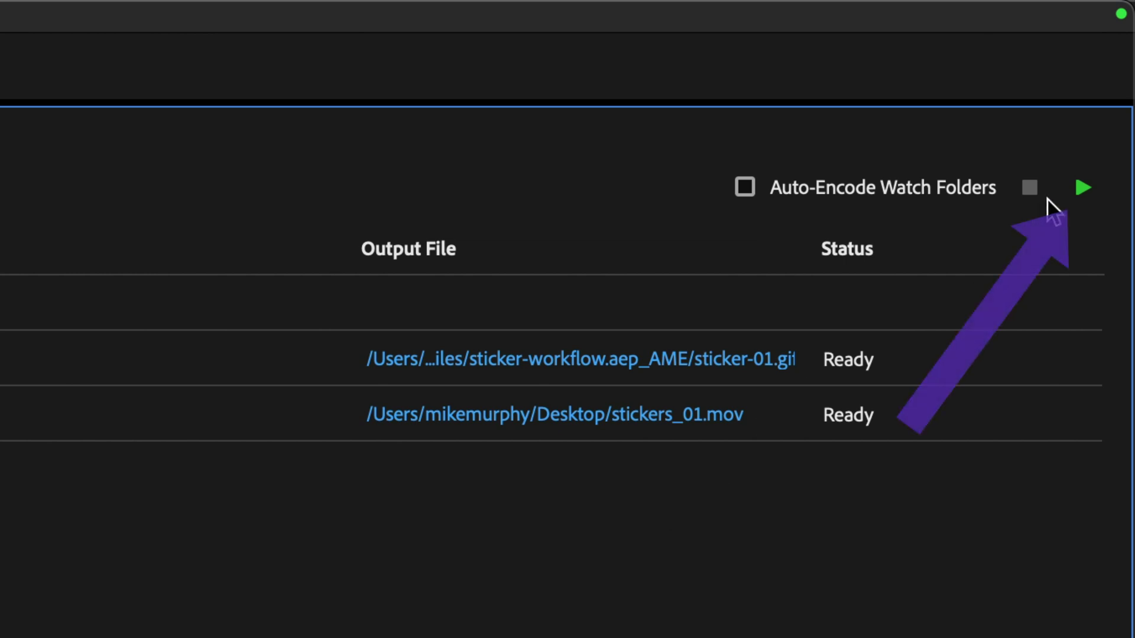
pyautogui.click(1083, 188)
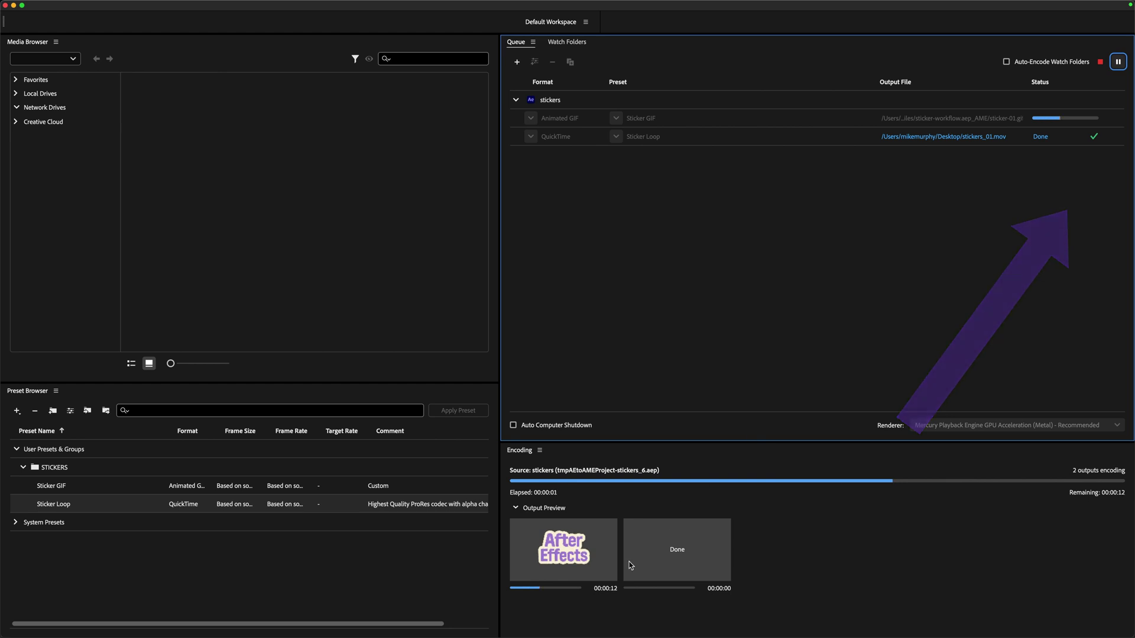
pyautogui.moveTo(703, 567)
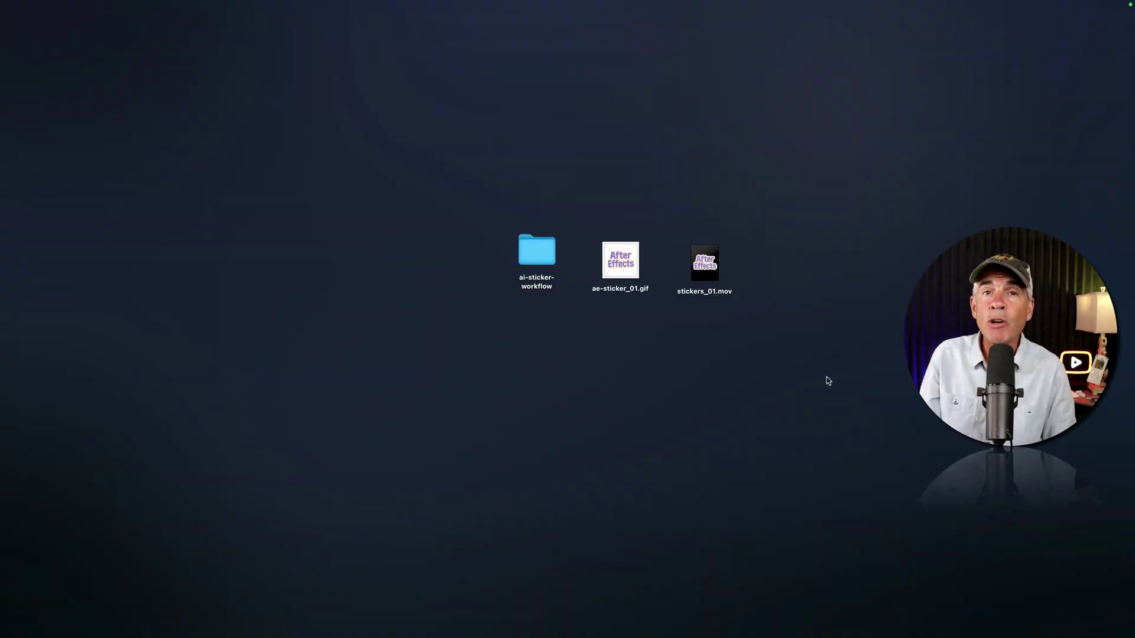
# Quick Look the rendered stickers_01.mov on the Desktop
pyautogui.click(696, 293)
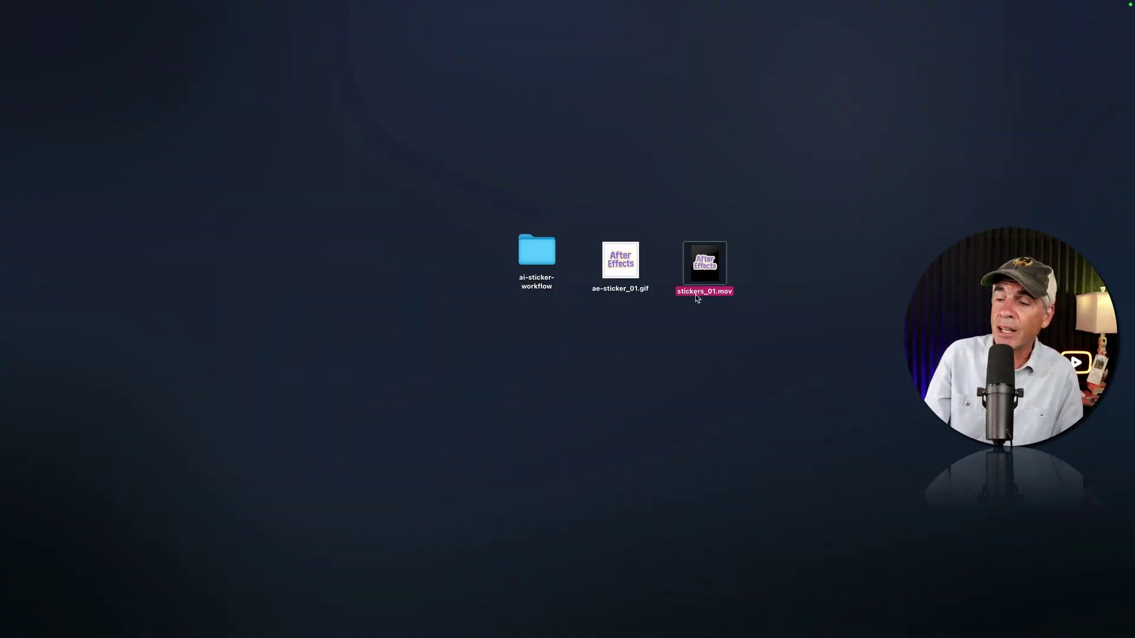
pyautogui.press('space')
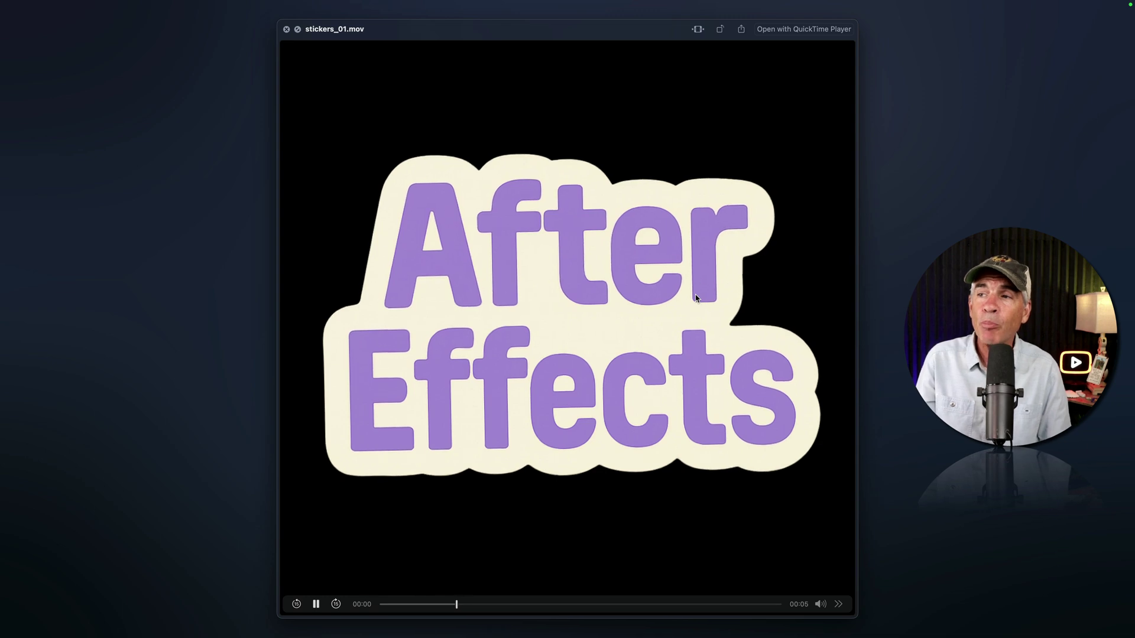